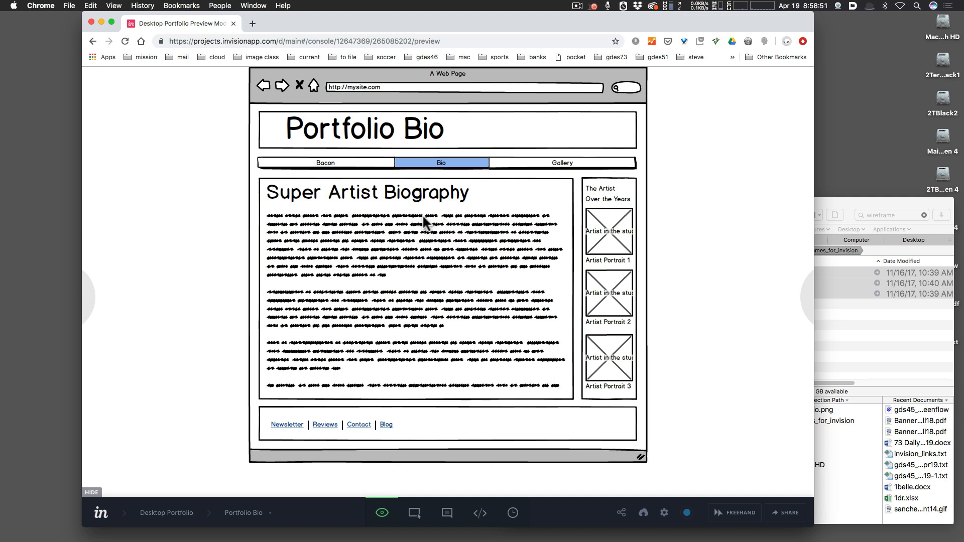
Preview the Desktop Portfolio prototype by following its home, Bio and Gallery links, and show its list of screens
left_click(331, 167)
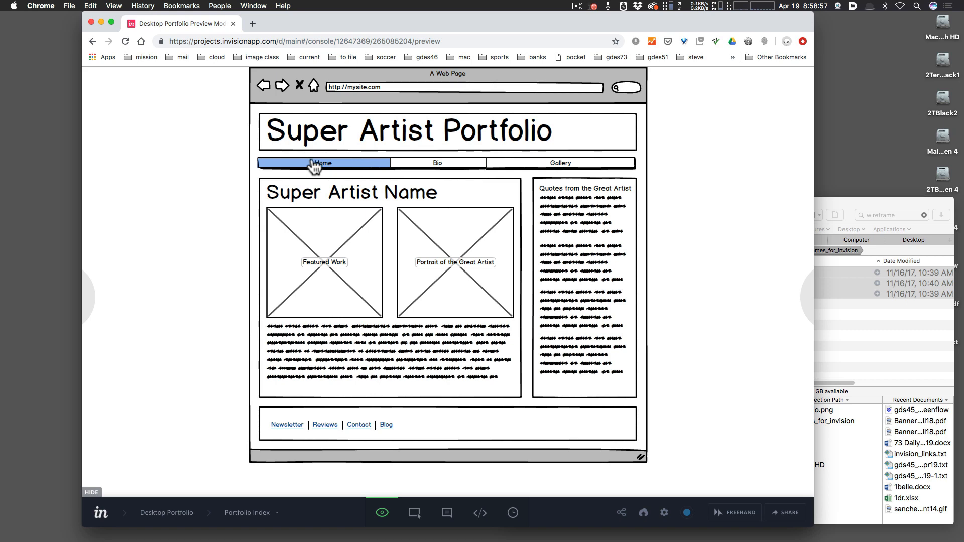
left_click(433, 167)
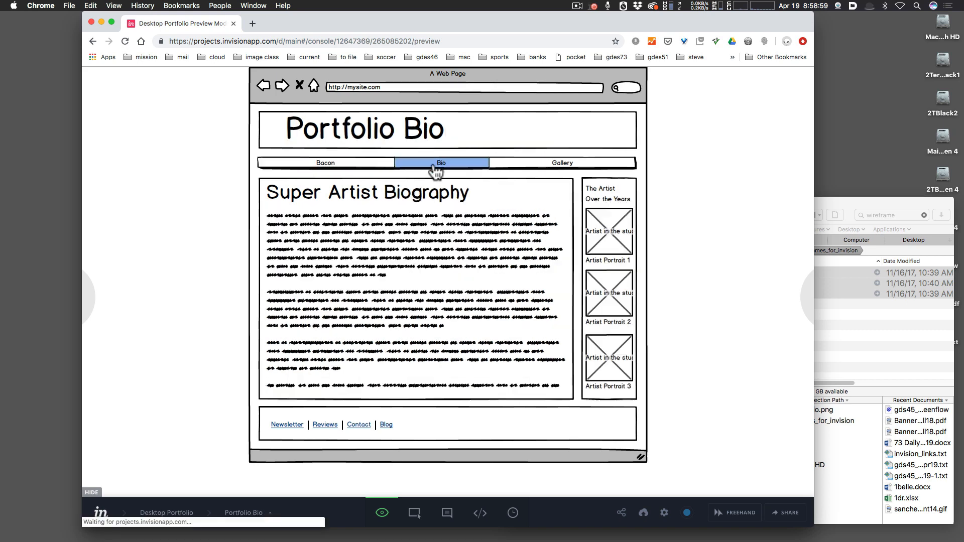
left_click(558, 163)
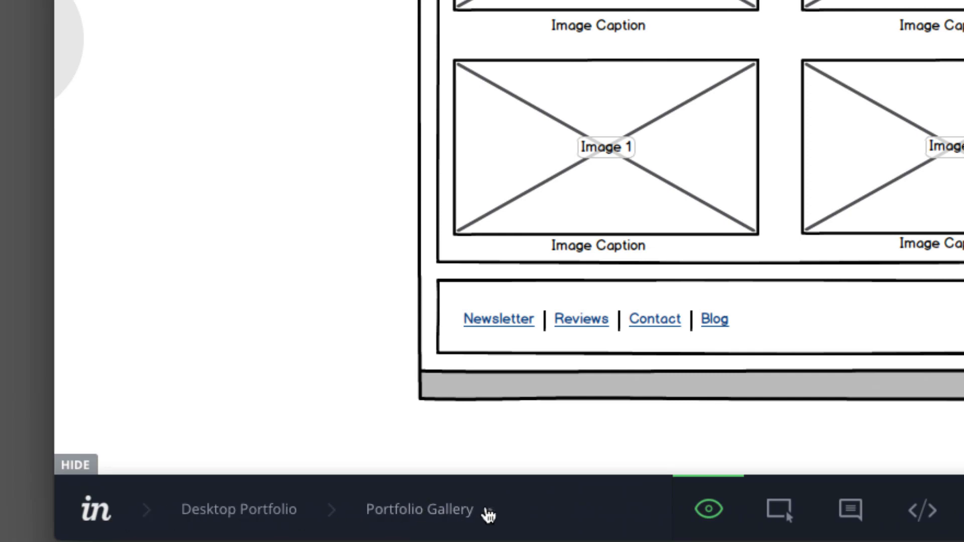
left_click(488, 511)
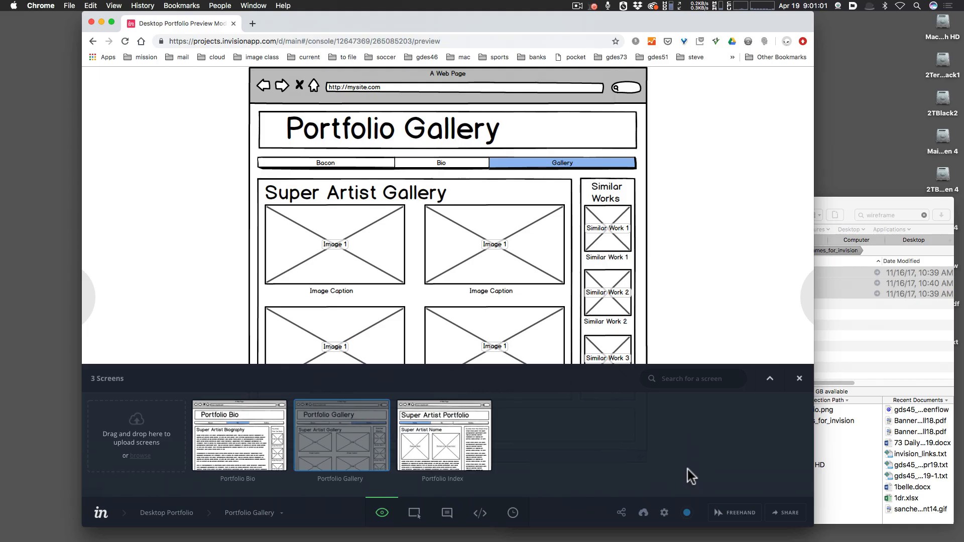
Return to the project list and create a new Desktop prototype named Mark 1
left_click(101, 513)
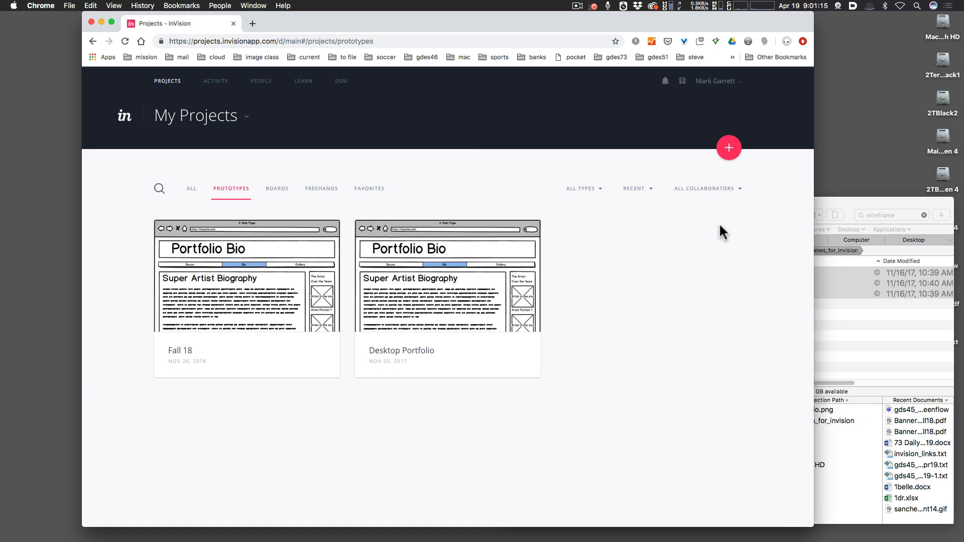
left_click(726, 153)
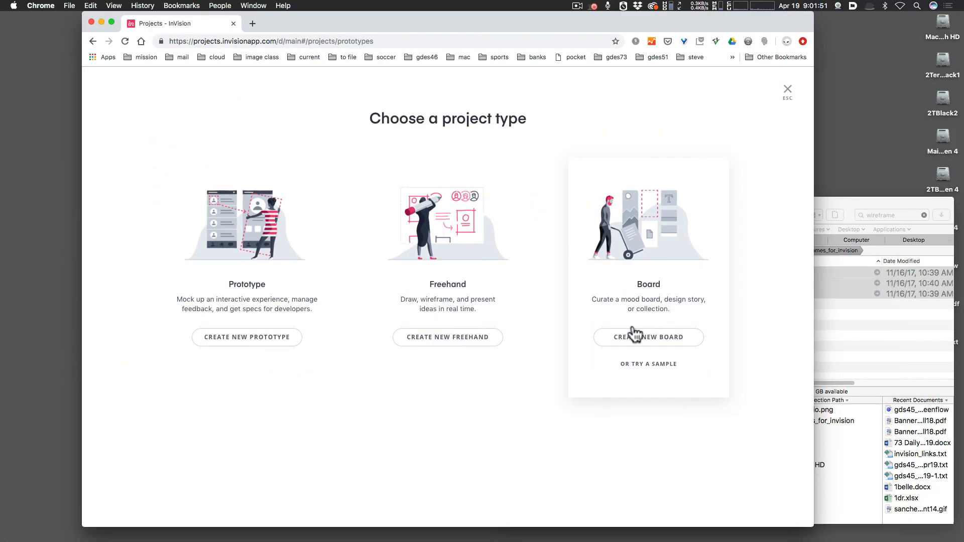
left_click(248, 344)
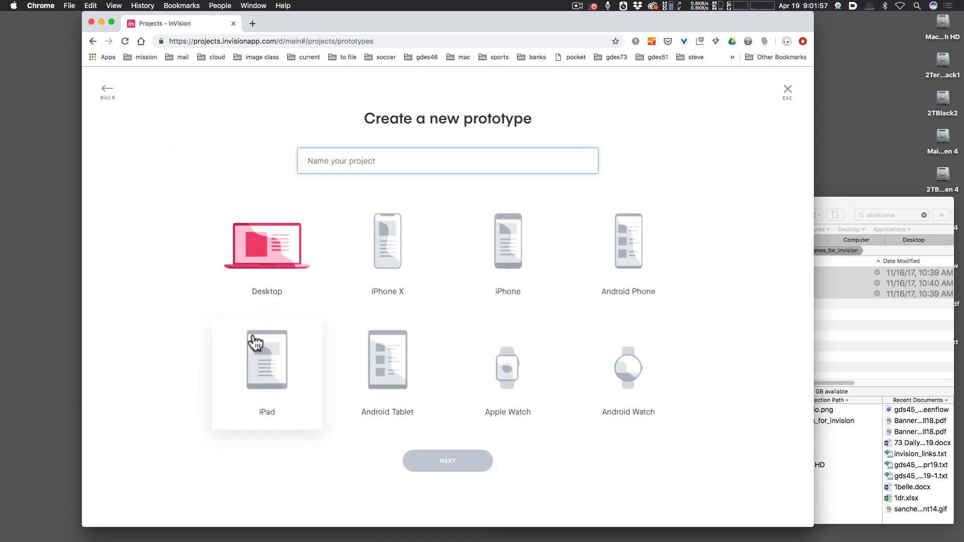
type("MArk 1")
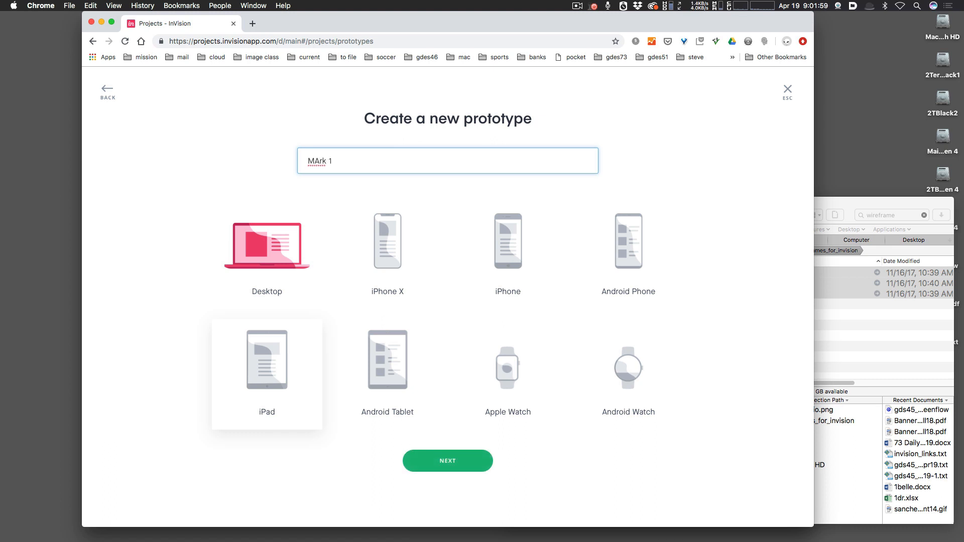
left_click(317, 161)
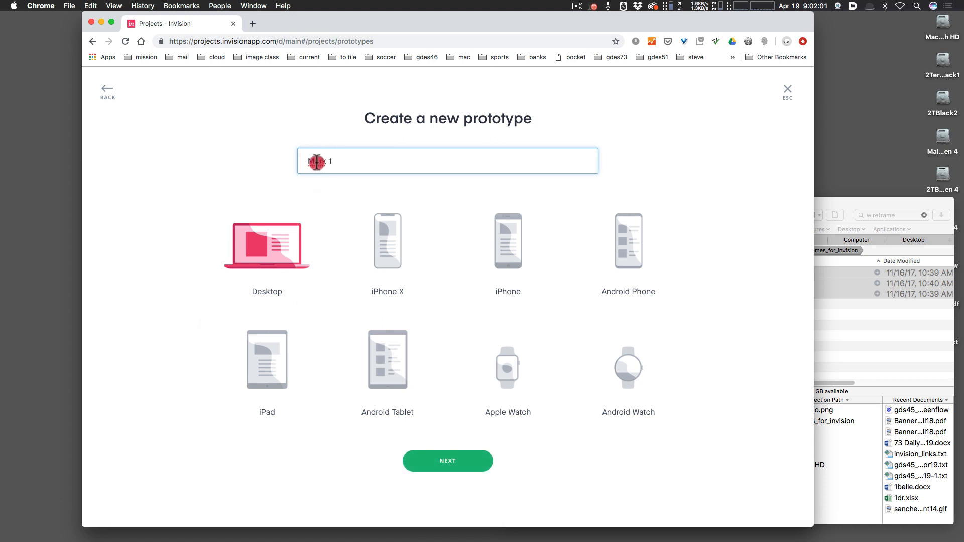
key("BackSpace")
type("a")
left_click(337, 161)
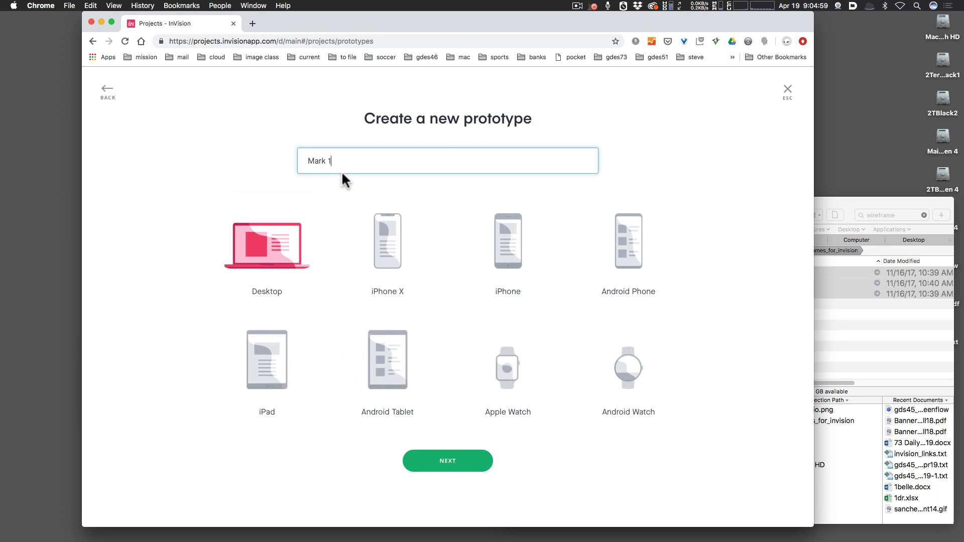
left_click(445, 460)
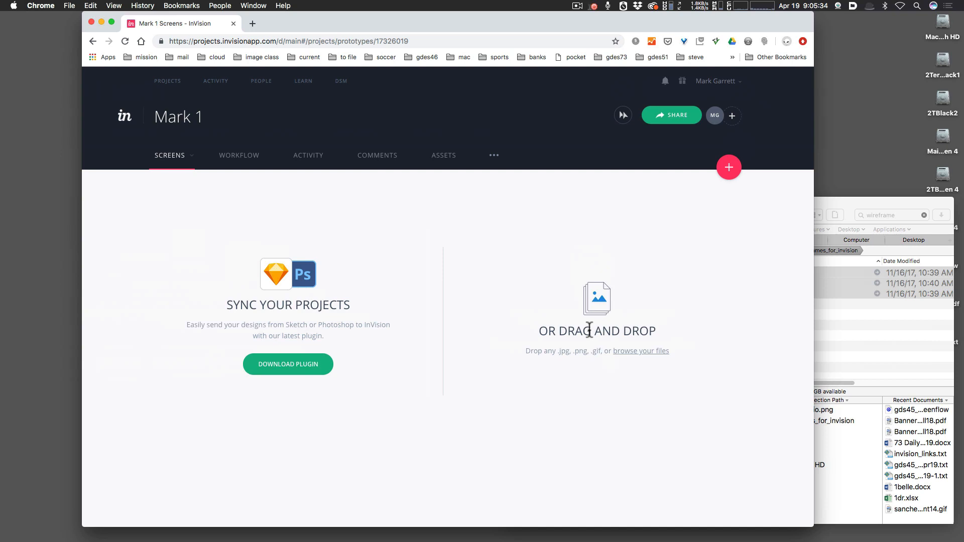
Upload Portfolio Bio.png, Portfolio Gallery.png and Portfolio Index.png from the wireframes_for_invision folder into the new prototype
left_click(852, 209)
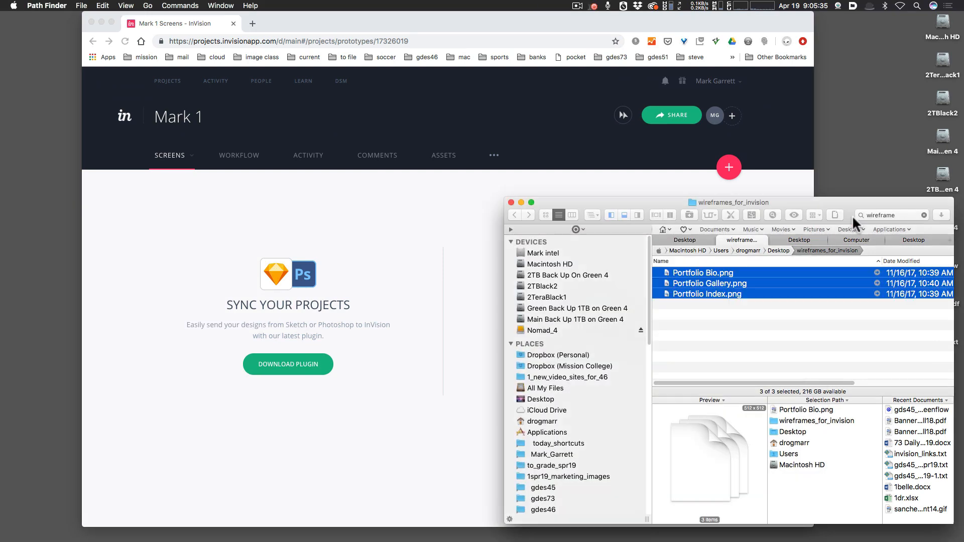
left_click_drag(778, 209, 825, 333)
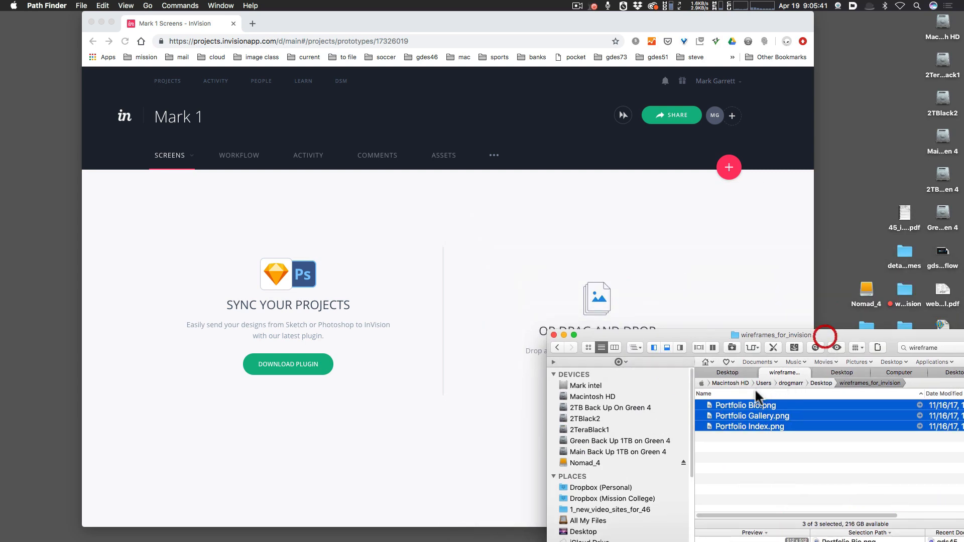
left_click_drag(744, 405, 625, 297)
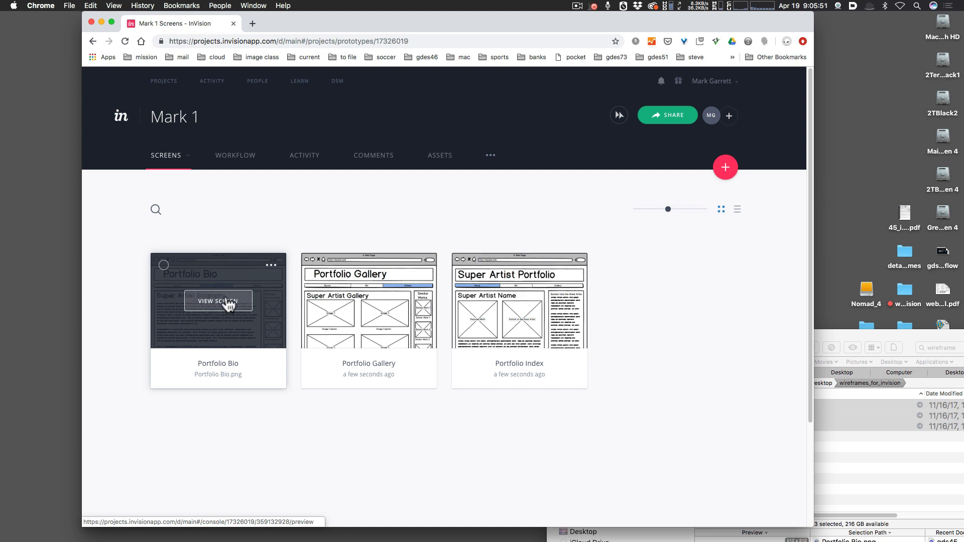
Open the Portfolio Index screen in build mode and fit a hotspot over the Home item of its navigation bar
mouse_move(269, 264)
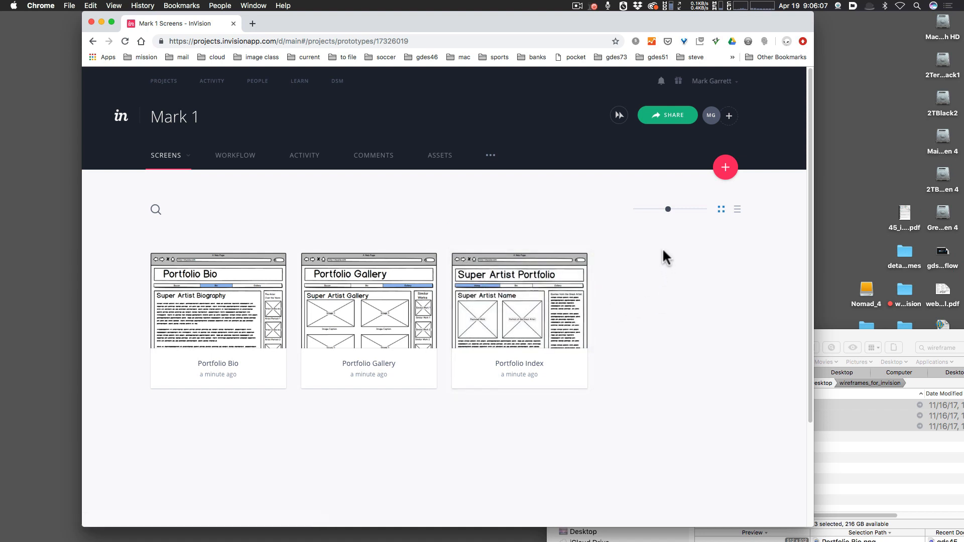
left_click(523, 306)
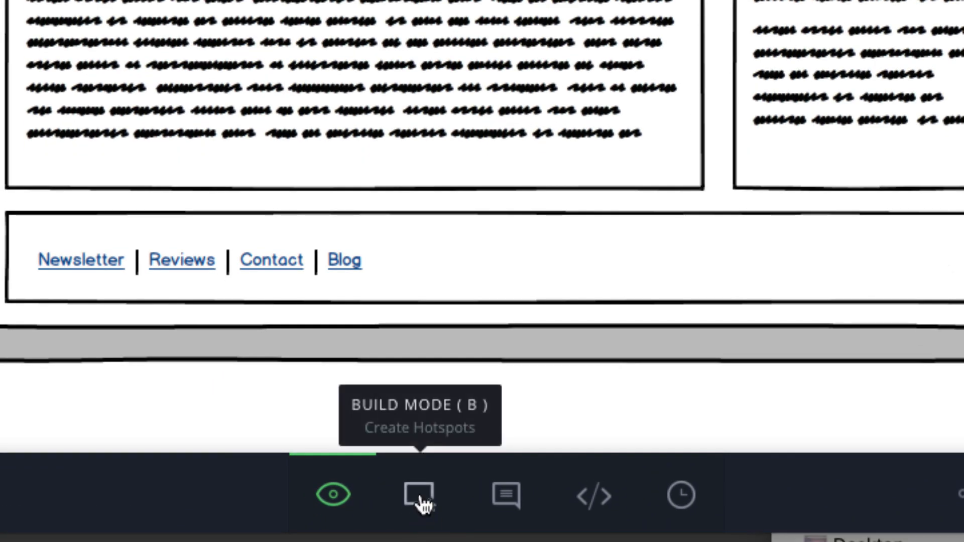
left_click(424, 495)
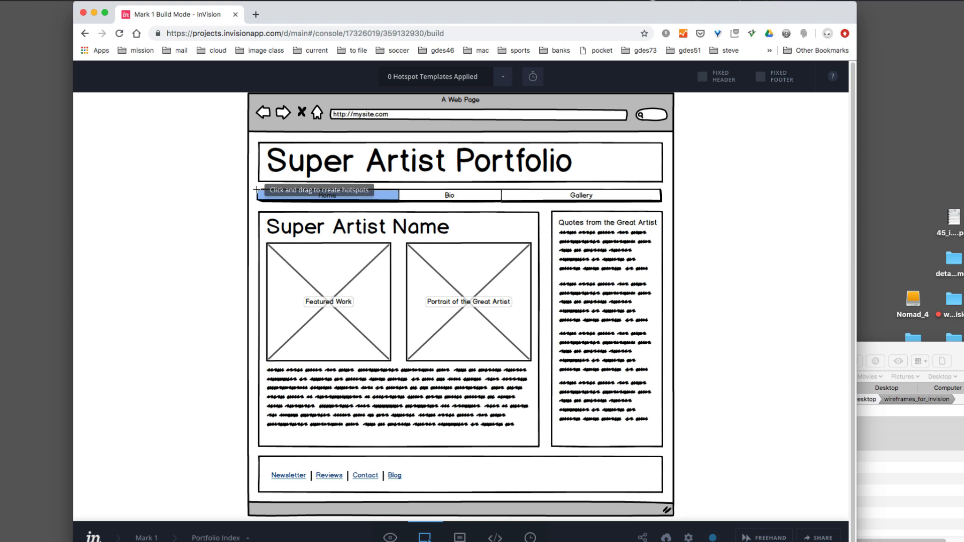
left_click_drag(255, 188, 386, 200)
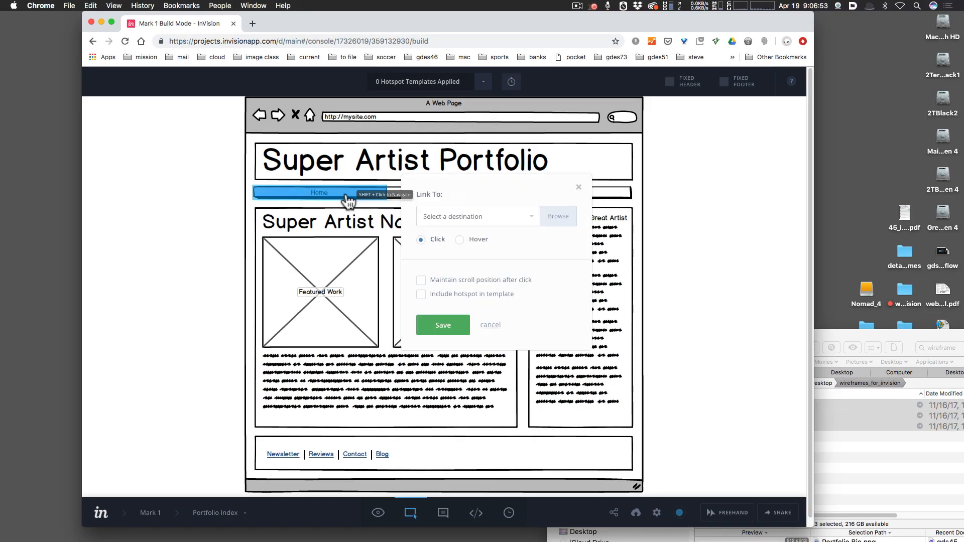
left_click(327, 197)
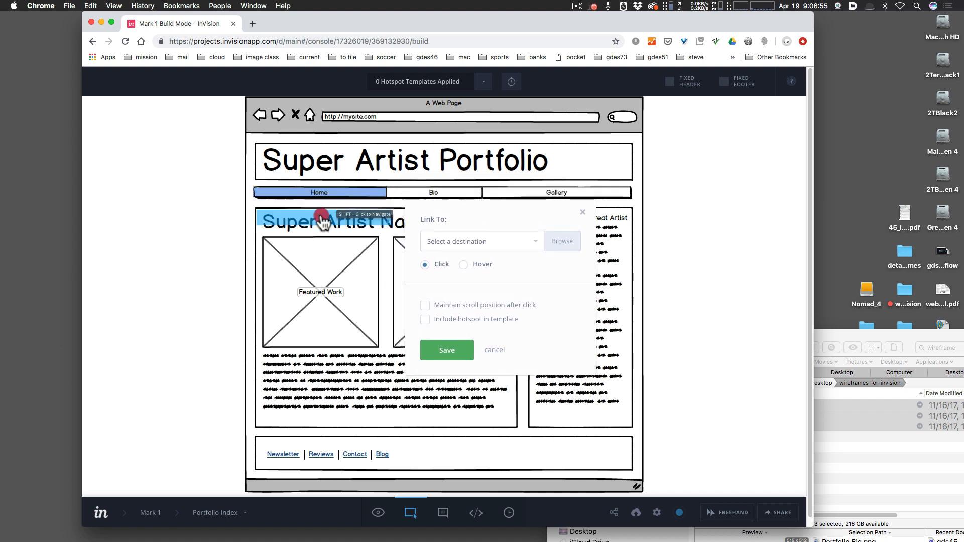
left_click_drag(324, 191, 324, 190)
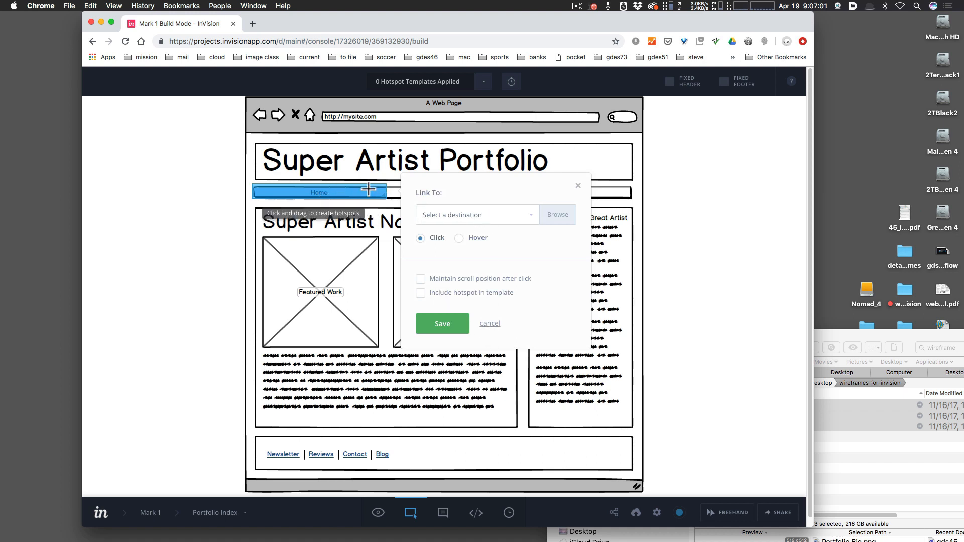
left_click(343, 194)
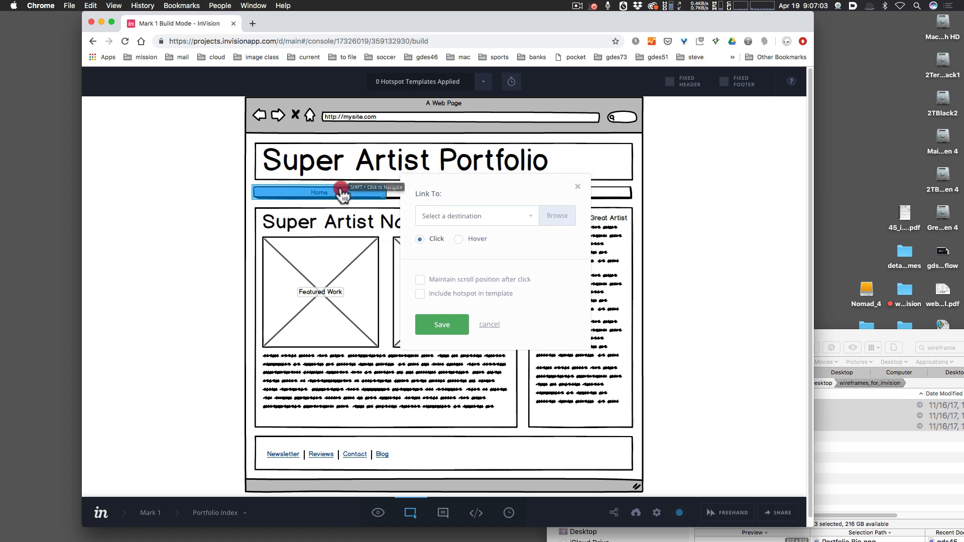
left_click_drag(343, 194, 385, 197)
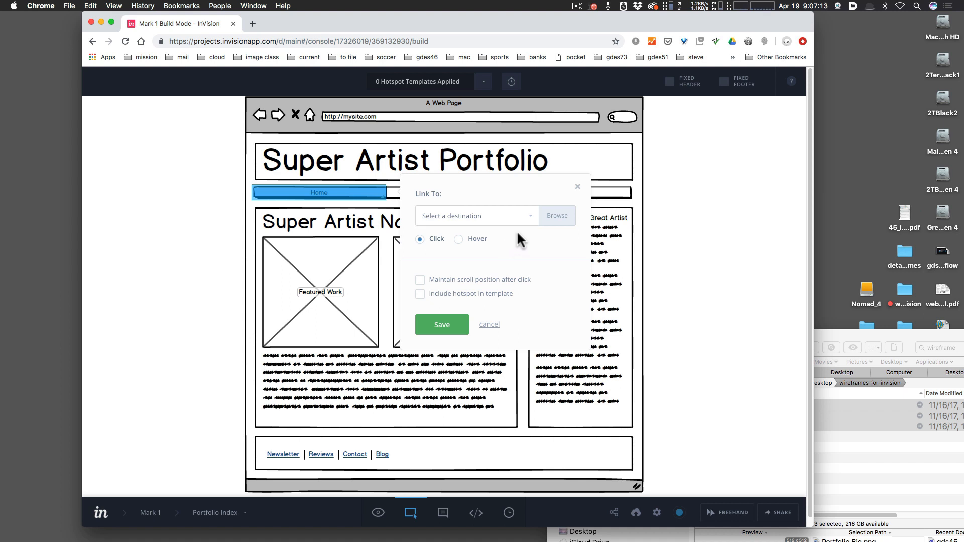
Link the Home hotspot to Portfolio Index on click and save it in a new hotspot template named Mark template 1
left_click(531, 220)
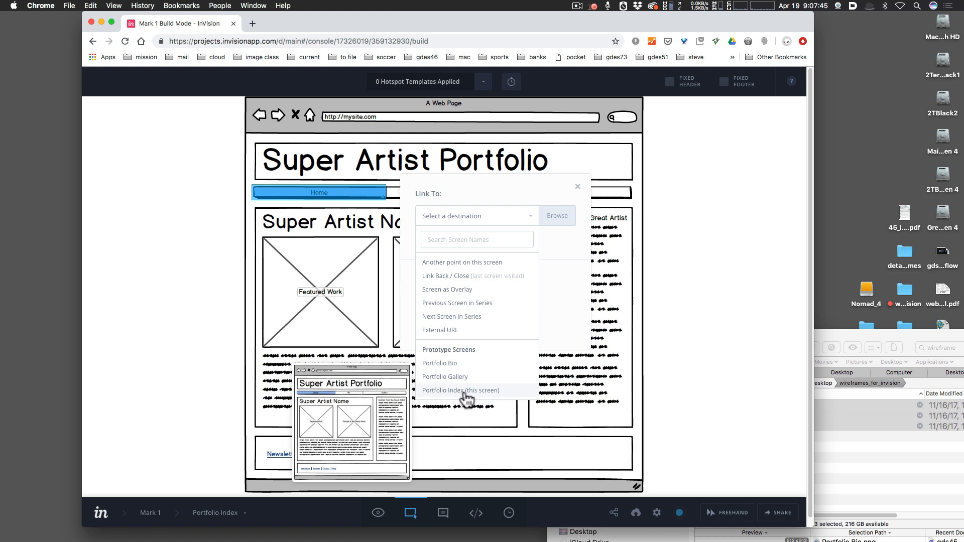
left_click(466, 392)
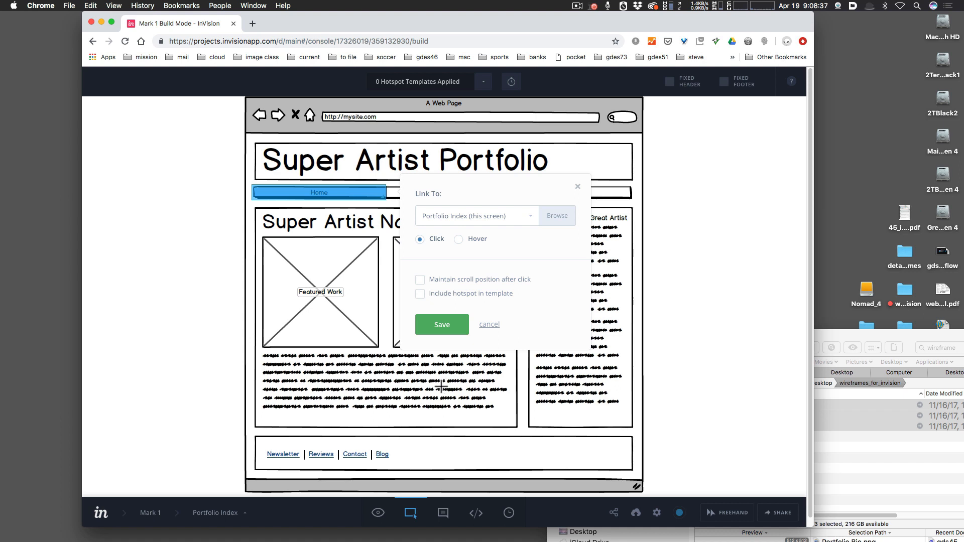
left_click(420, 295)
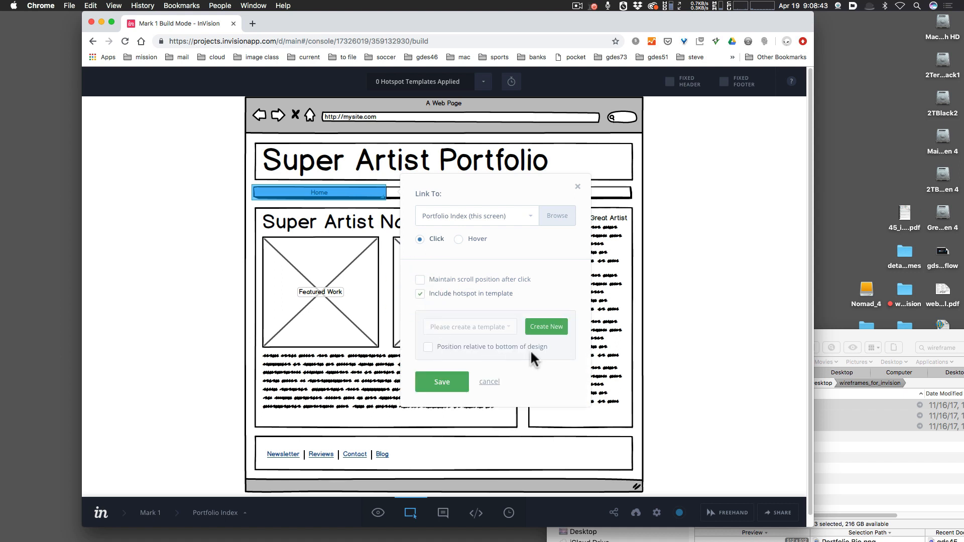
left_click(551, 328)
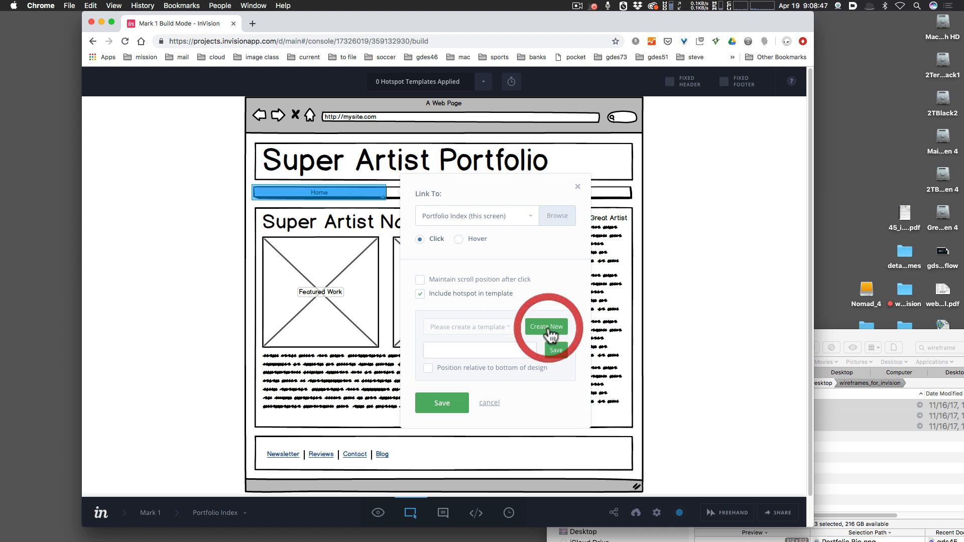
left_click(504, 347)
type("Mark template 1")
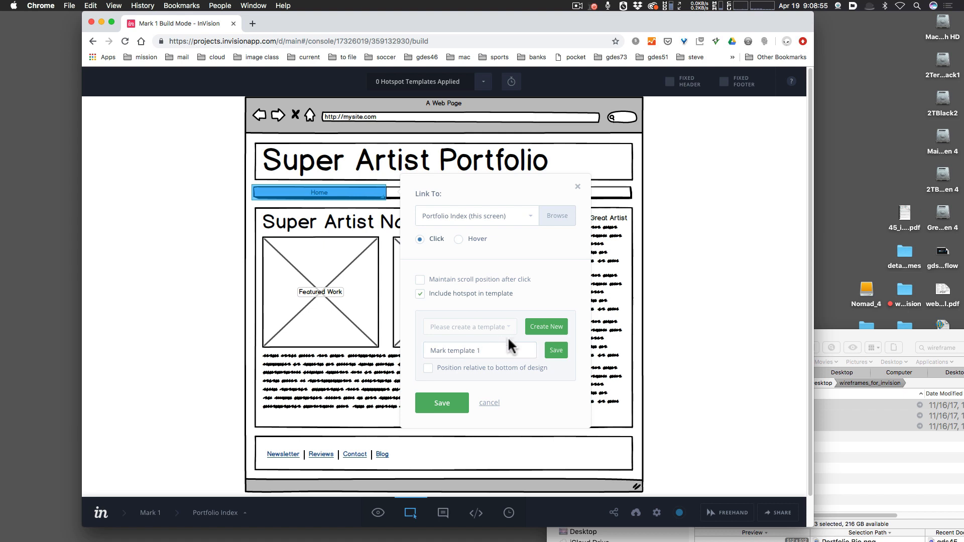
left_click(556, 350)
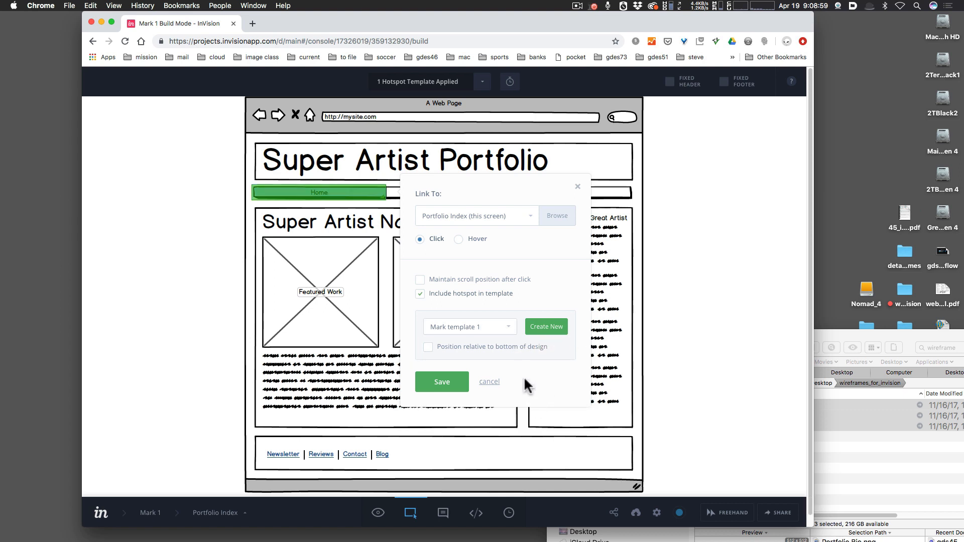
left_click(442, 382)
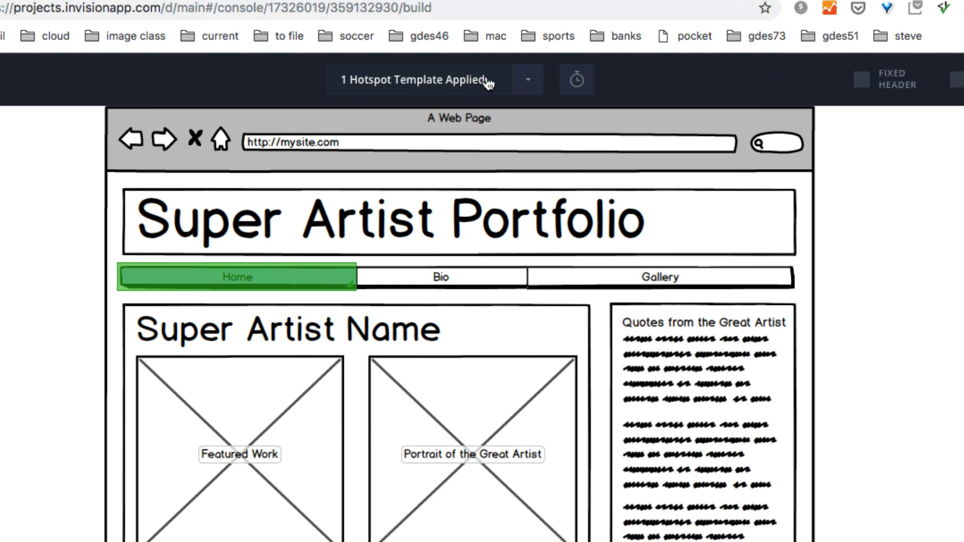
Check which hotspot templates are applied to the Portfolio Index screen
left_click(527, 85)
left_click(527, 85)
left_click(527, 84)
mouse_move(426, 117)
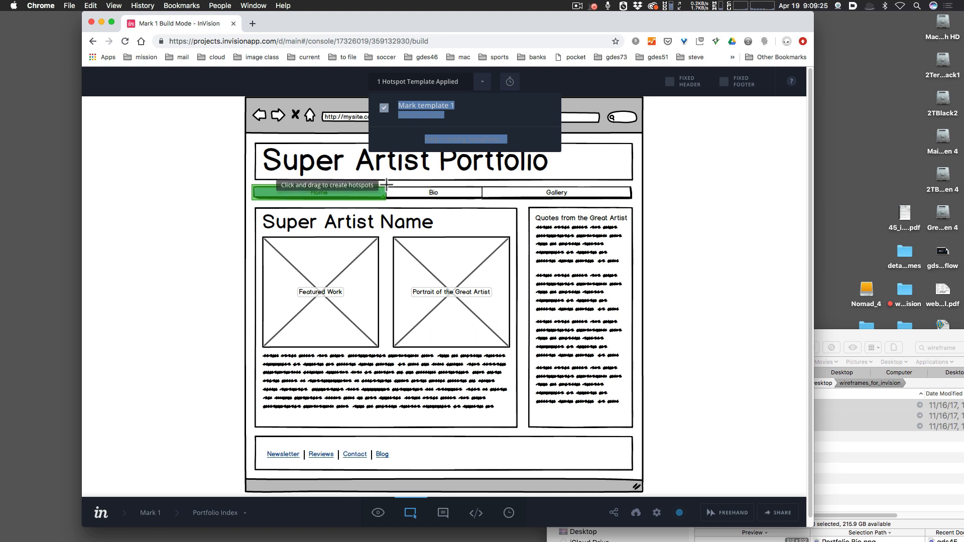
Draw a hotspot over the Bio navigation item, link it to Portfolio Bio and save it in Mark template 1
left_click_drag(386, 185, 481, 201)
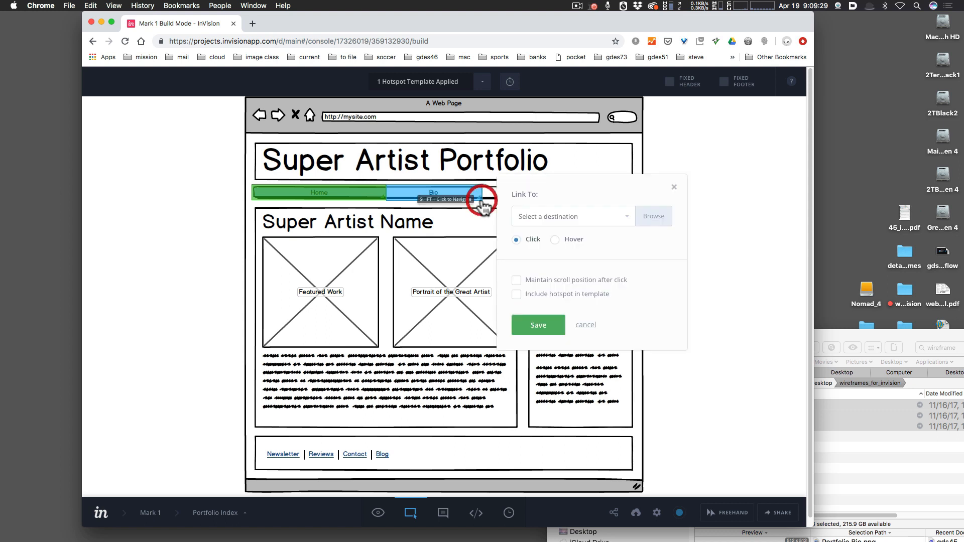
left_click(628, 217)
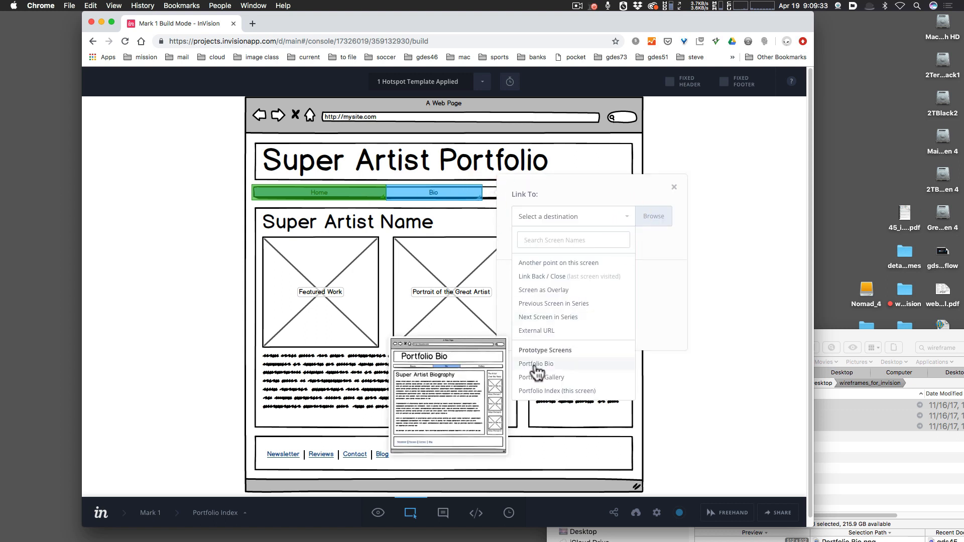
left_click(536, 365)
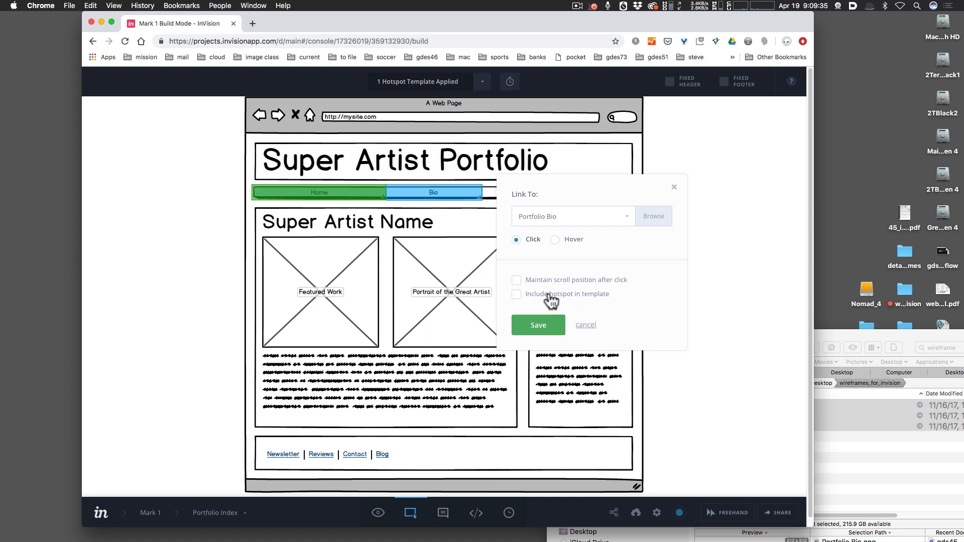
left_click(517, 295)
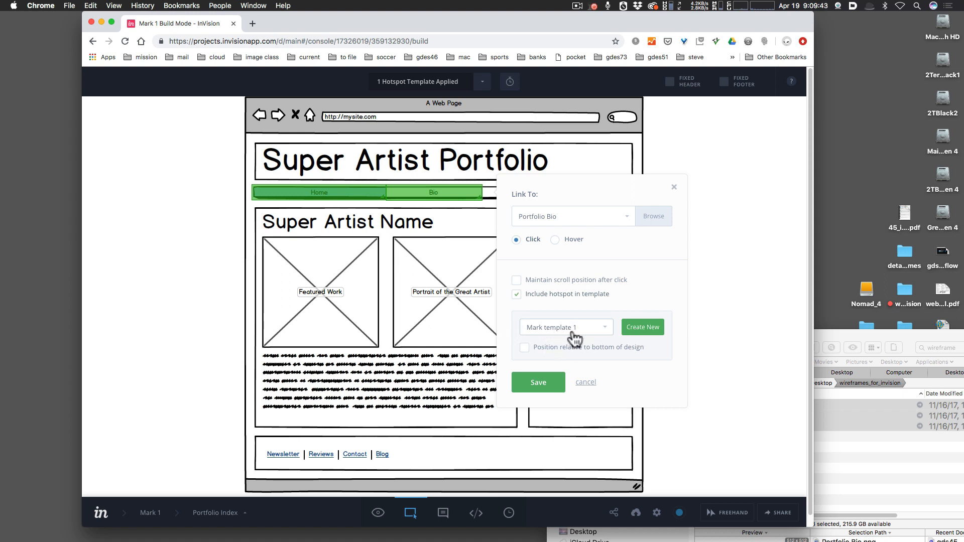
left_click(549, 387)
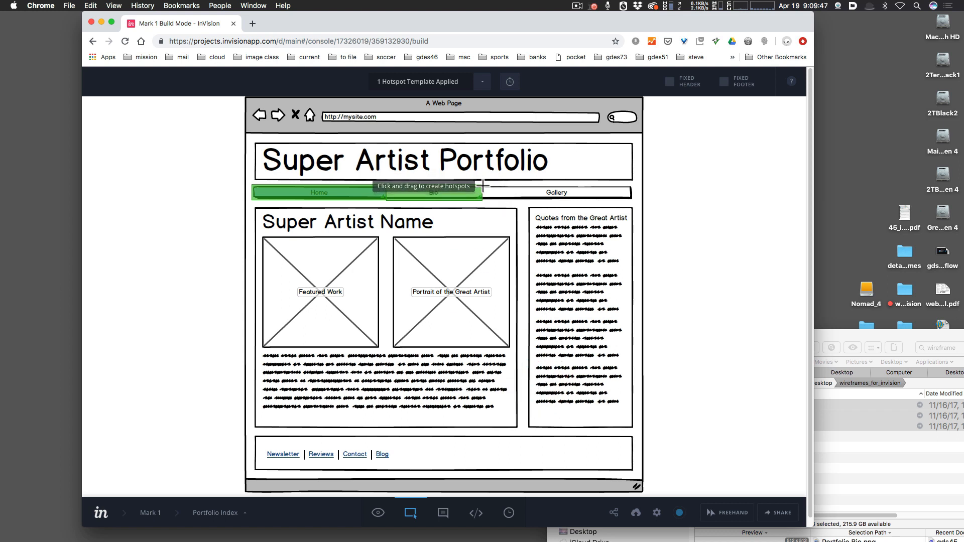
Draw a hotspot over the Gallery navigation item, link it to Portfolio Gallery and save it in Mark template 1
left_click_drag(482, 186, 633, 200)
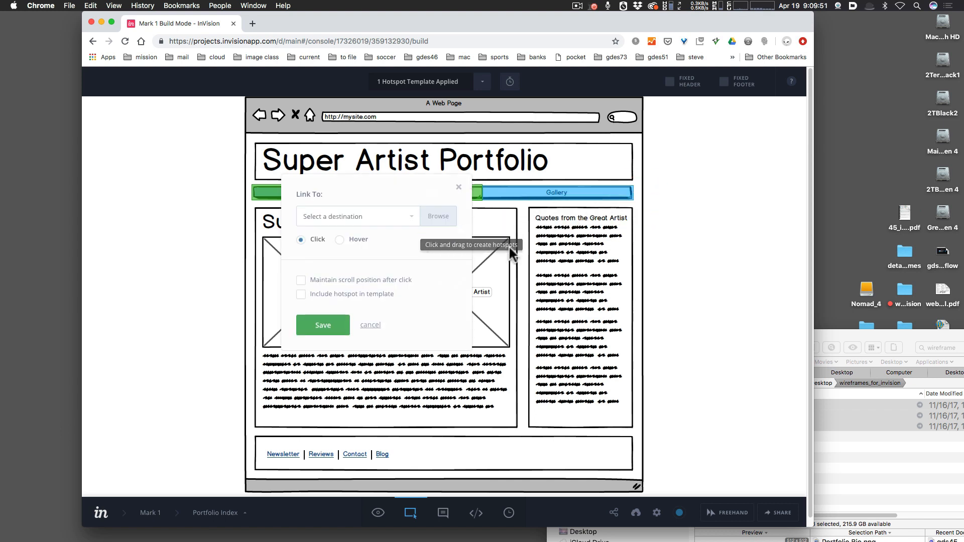
left_click(411, 217)
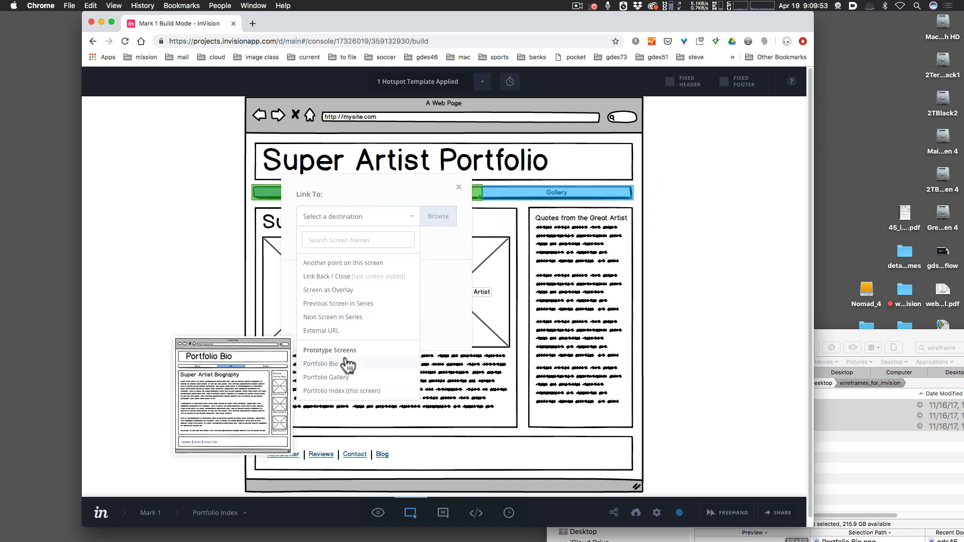
left_click(333, 378)
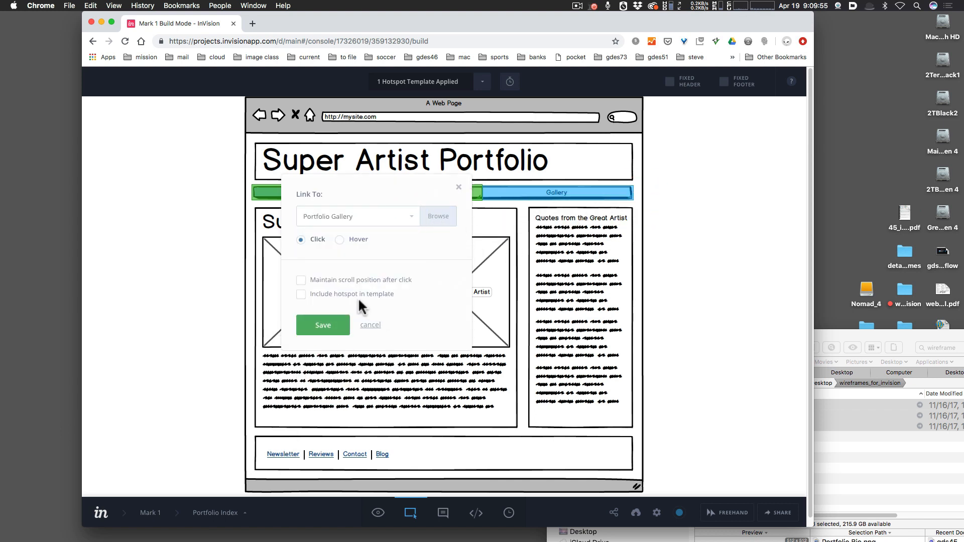
left_click(301, 294)
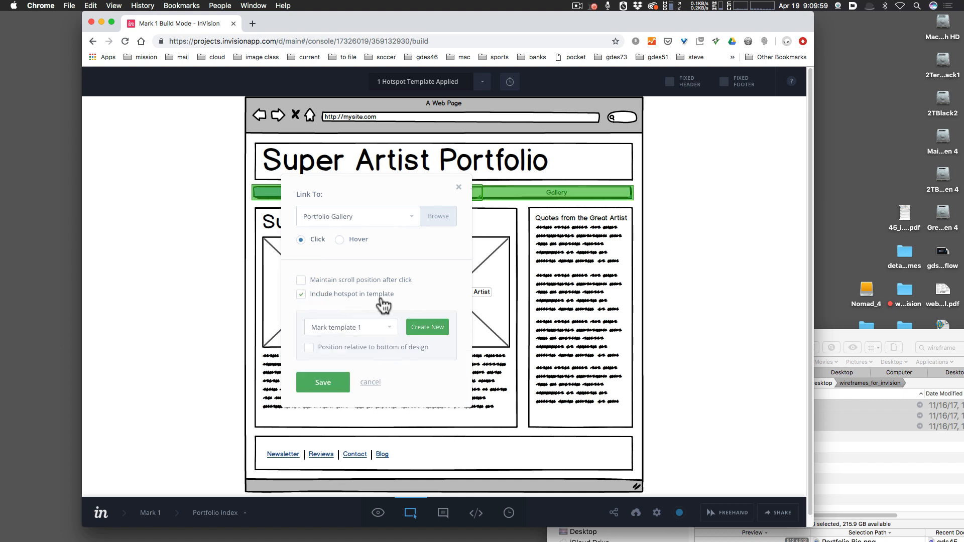
left_click(340, 384)
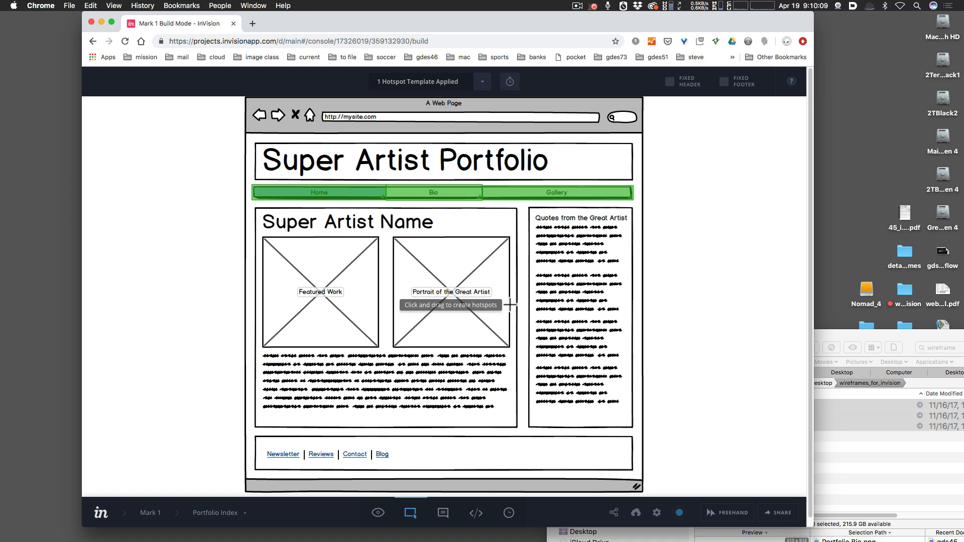
Preview the Portfolio Index screen, follow its Bio link and test the navigation items on the Portfolio Bio screen
left_click(378, 518)
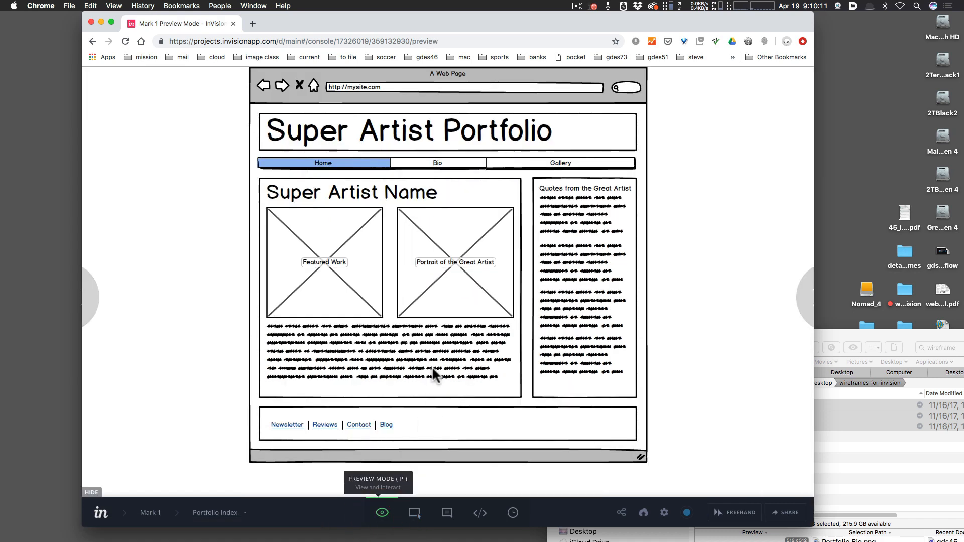
left_click(437, 170)
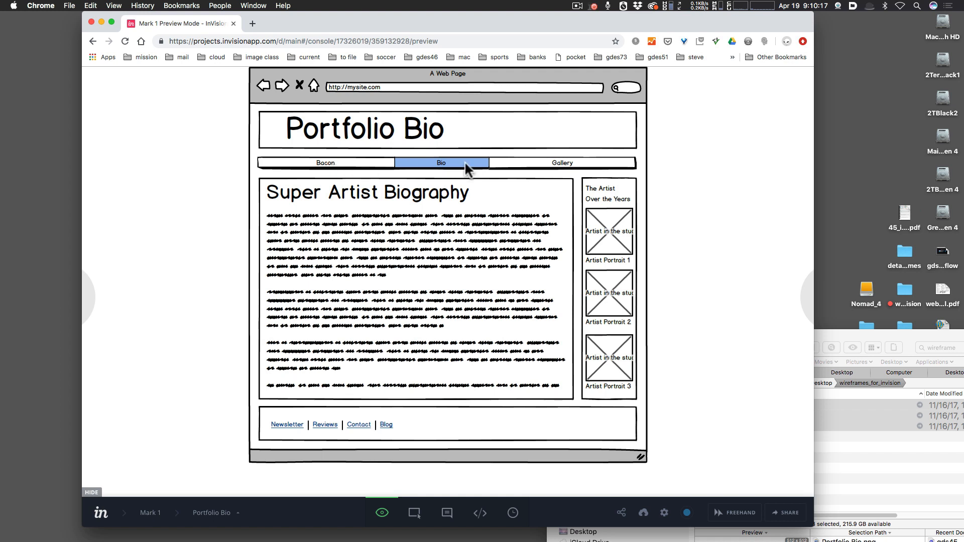
left_click(556, 162)
left_click(422, 163)
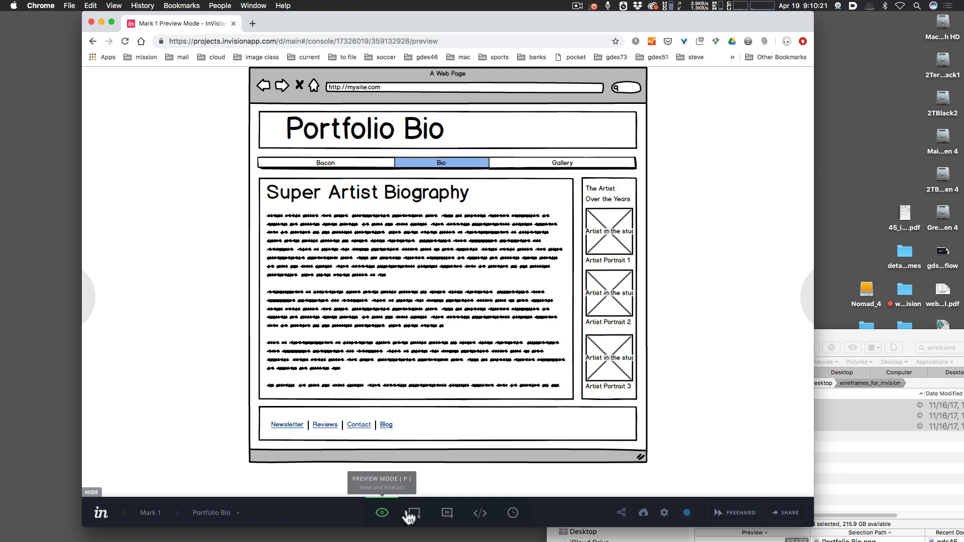
Open the Portfolio Bio screen from the Mark 1 project in build mode and apply Mark template 1 to it
left_click(151, 513)
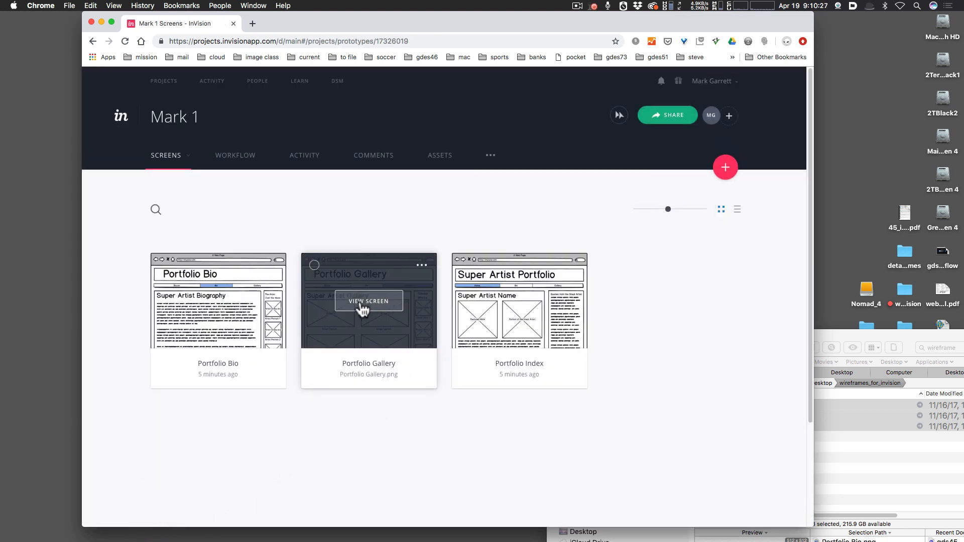
mouse_move(200, 271)
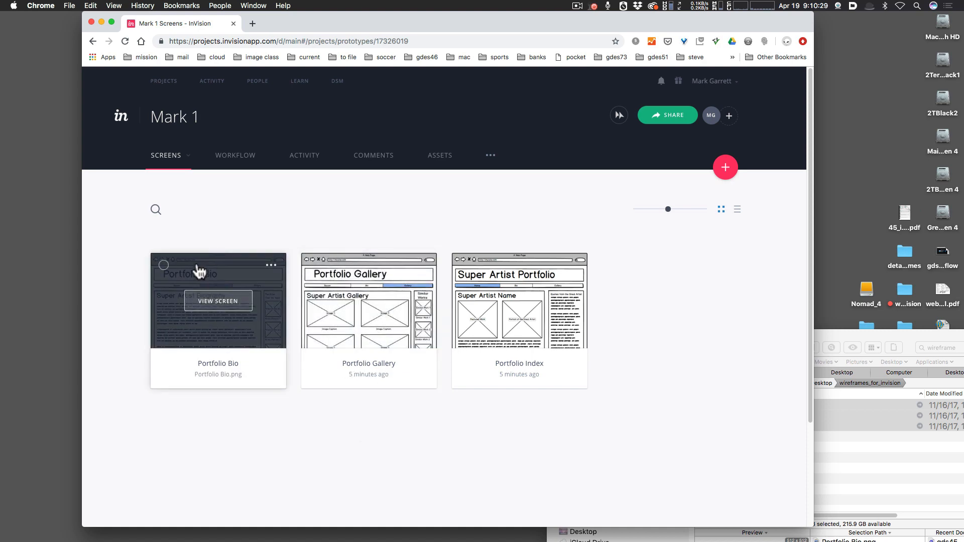
left_click(217, 311)
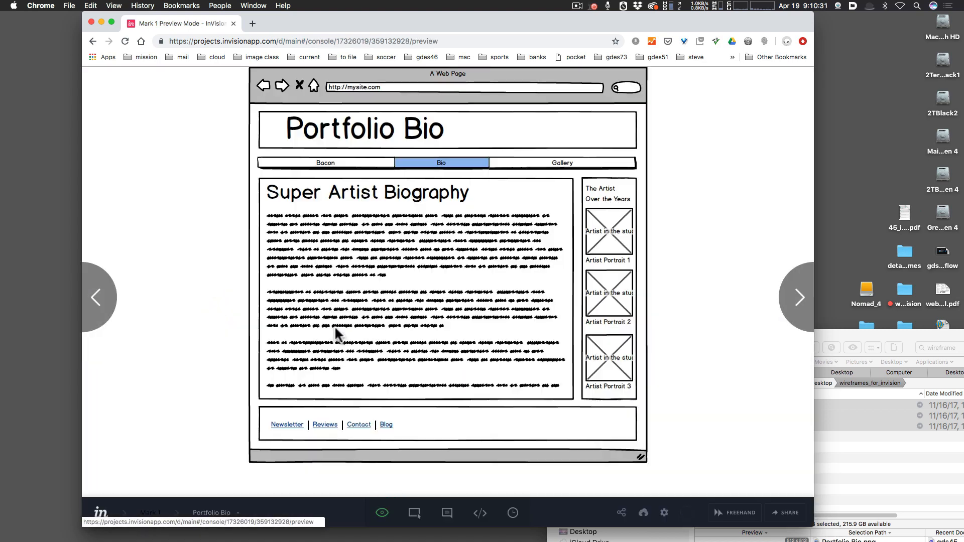
left_click(414, 515)
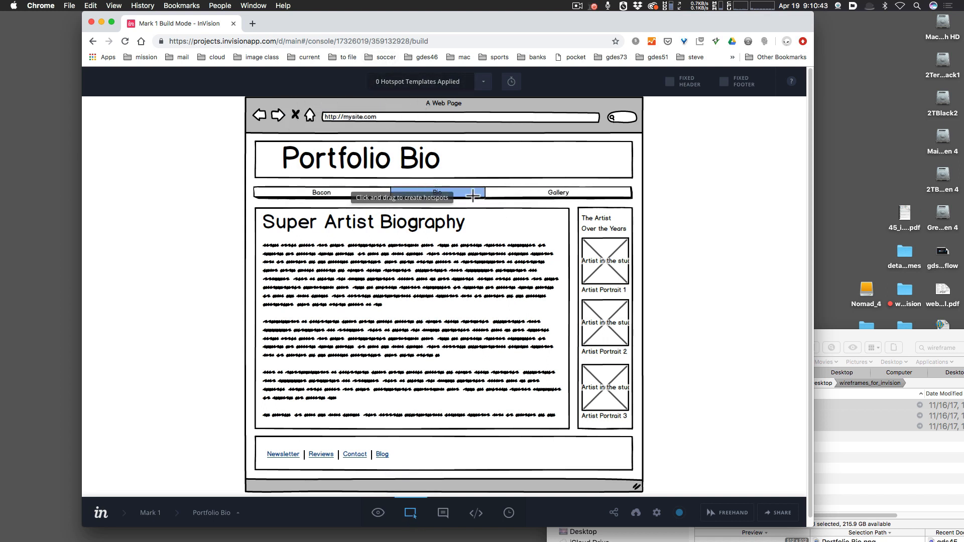
left_click(483, 85)
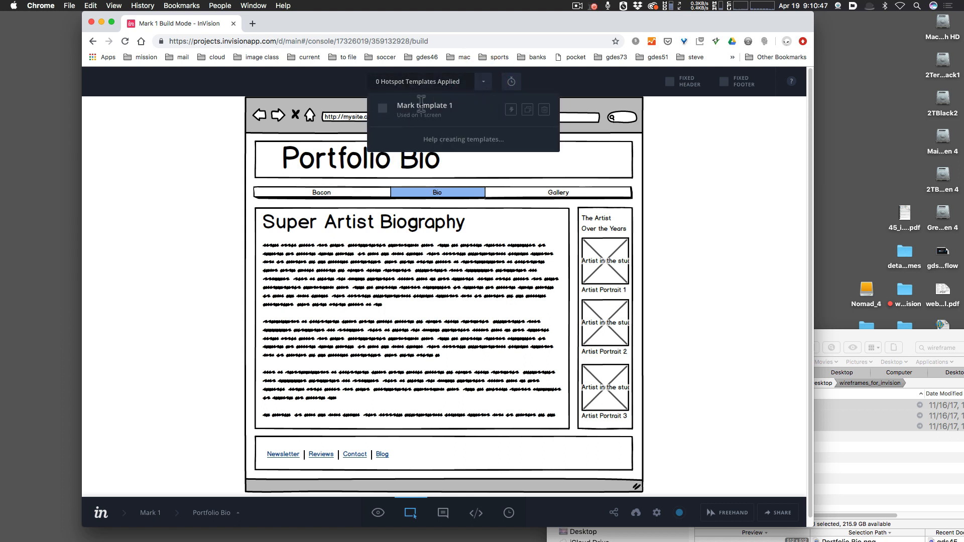
left_click(383, 108)
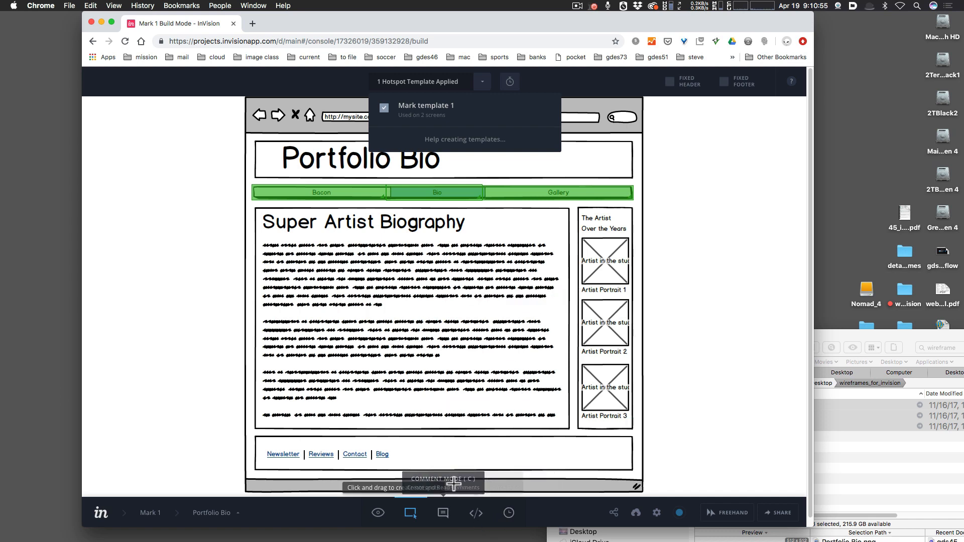
left_click(380, 513)
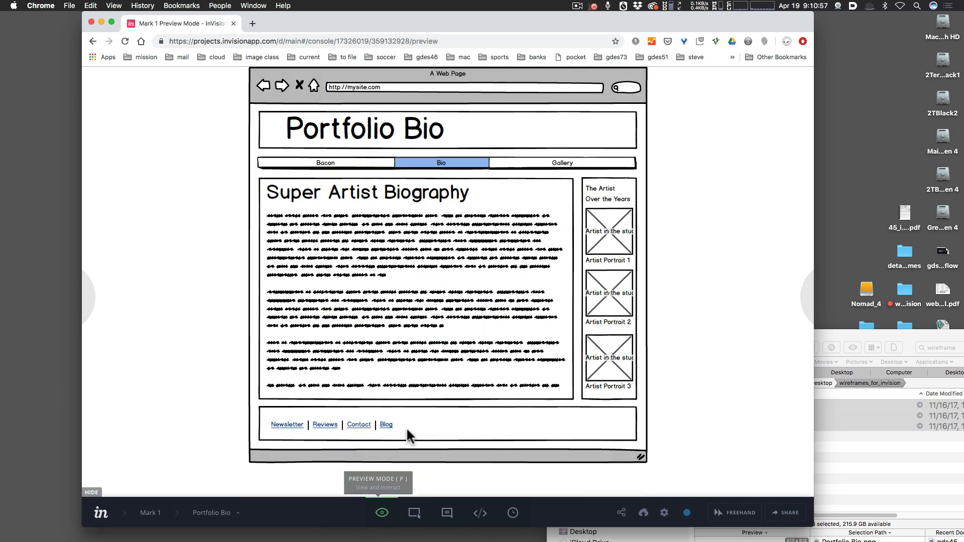
Open the Portfolio Gallery screen of the Mark 1 project in build mode and apply Mark template 1 to it
left_click(101, 515)
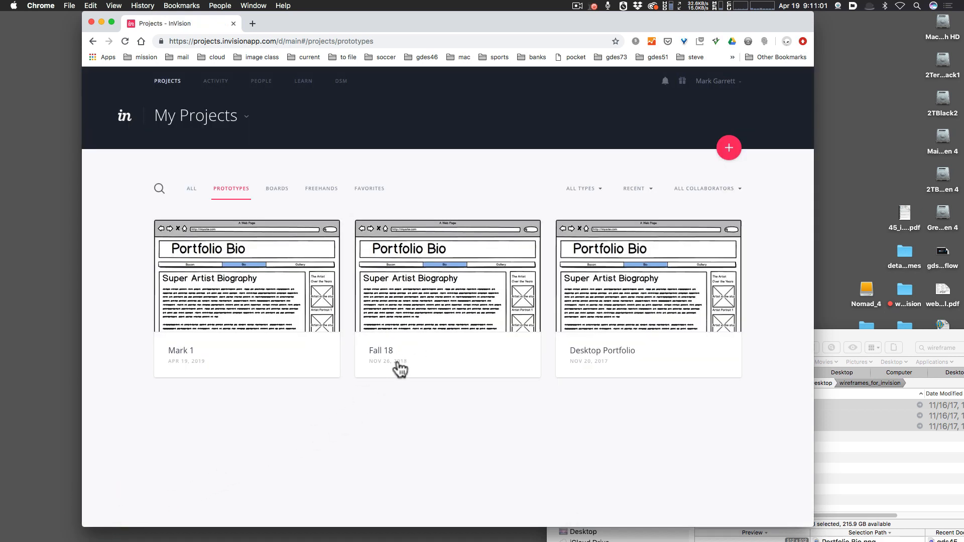
mouse_move(415, 347)
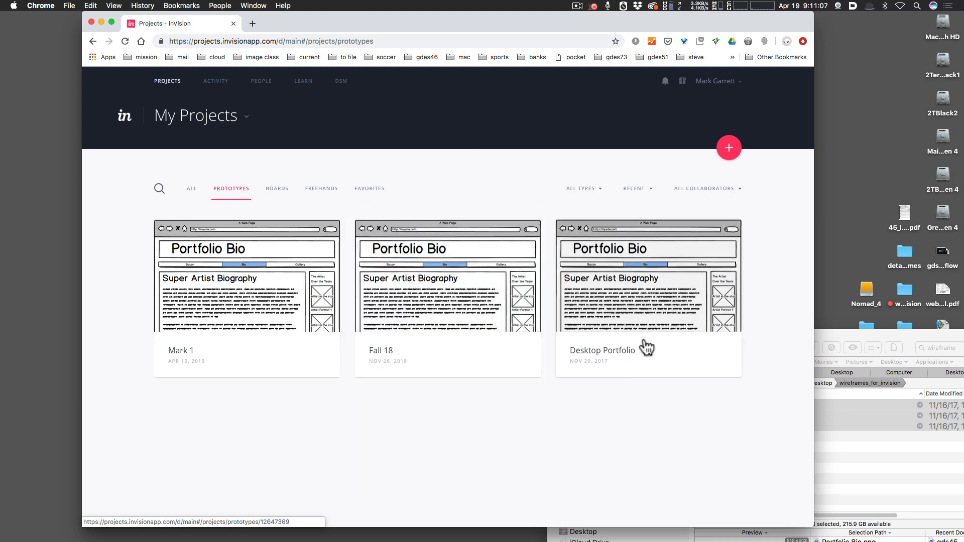
mouse_move(215, 285)
left_click(329, 274)
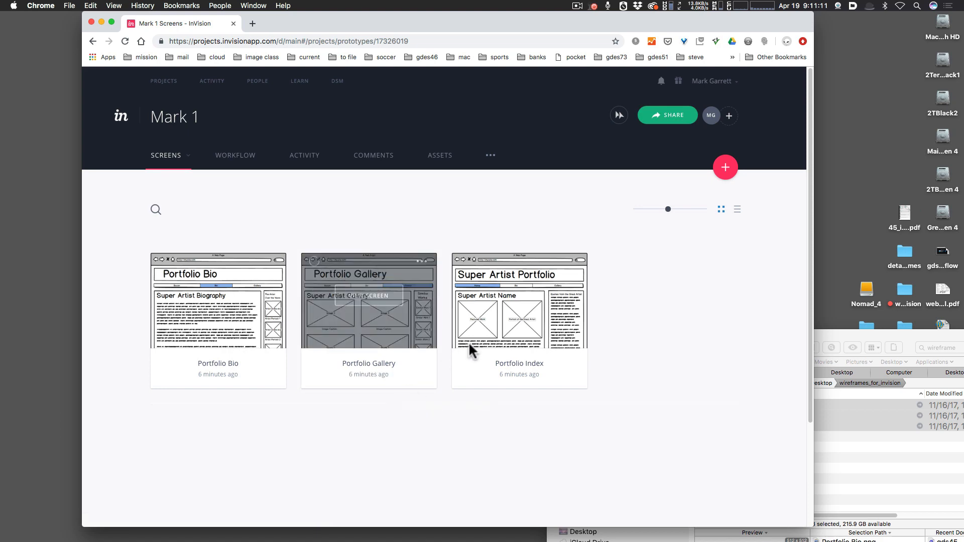
left_click(367, 307)
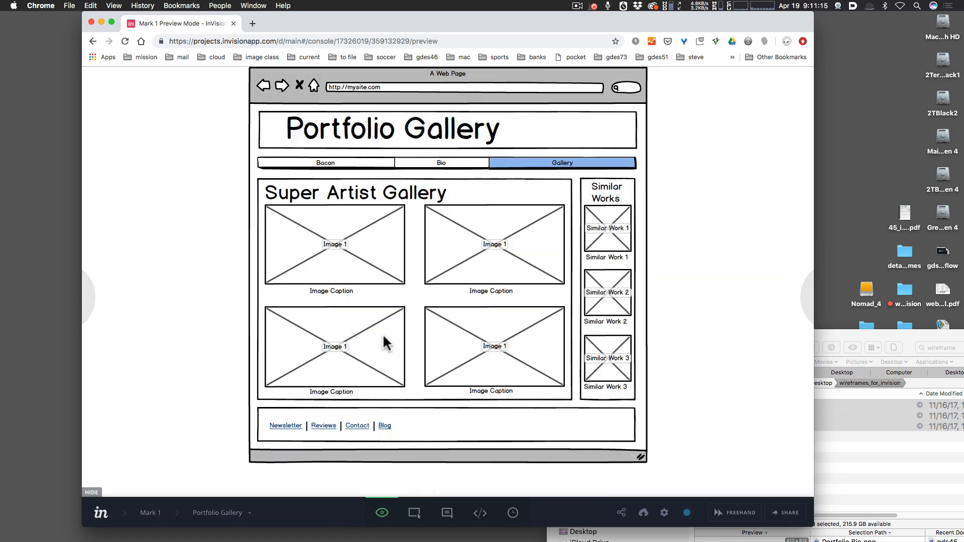
left_click(414, 515)
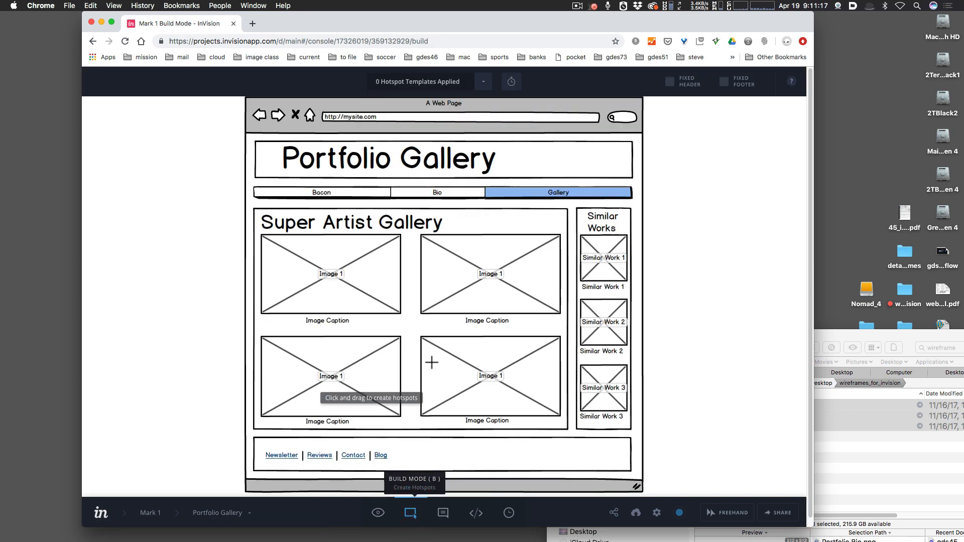
left_click(484, 84)
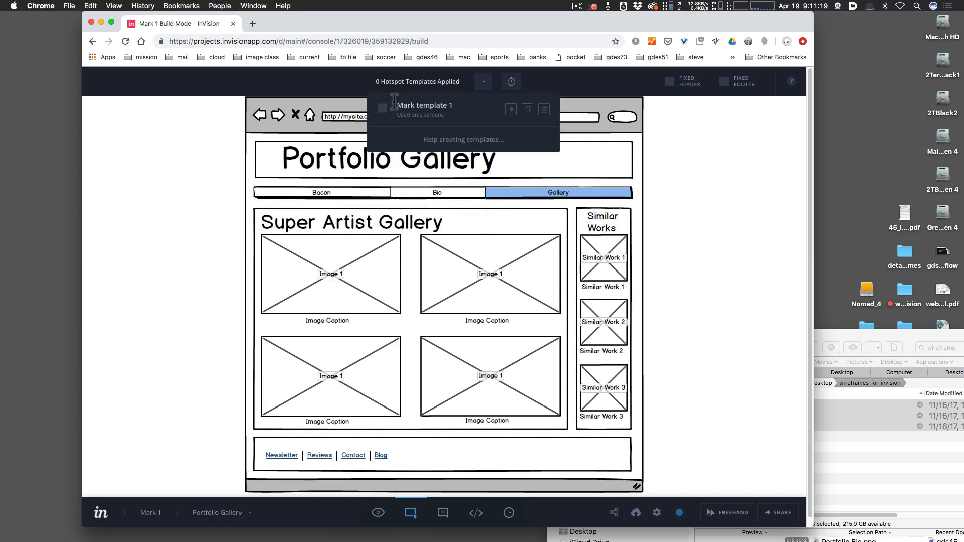
left_click(383, 109)
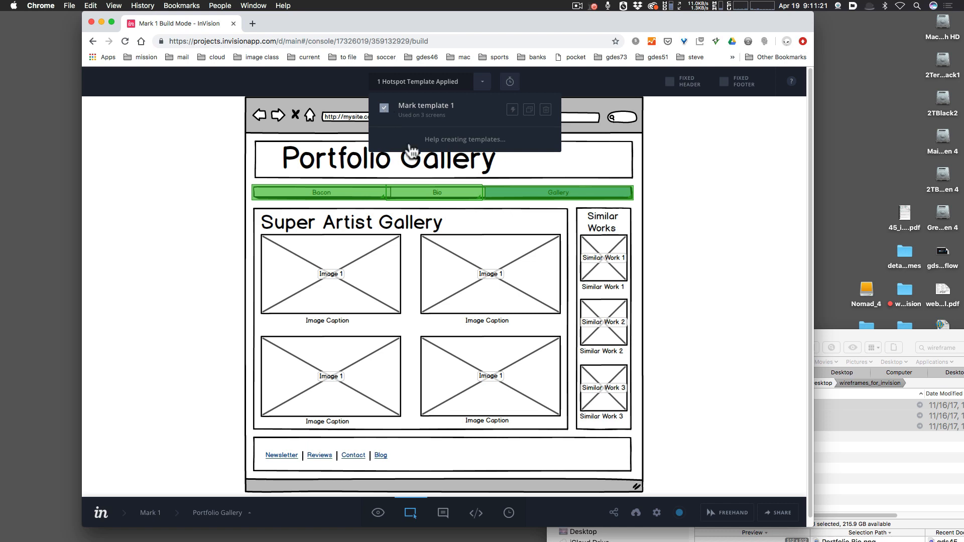
Preview the prototype and test the Home, Bio and Gallery navigation links across all three screens
left_click(378, 514)
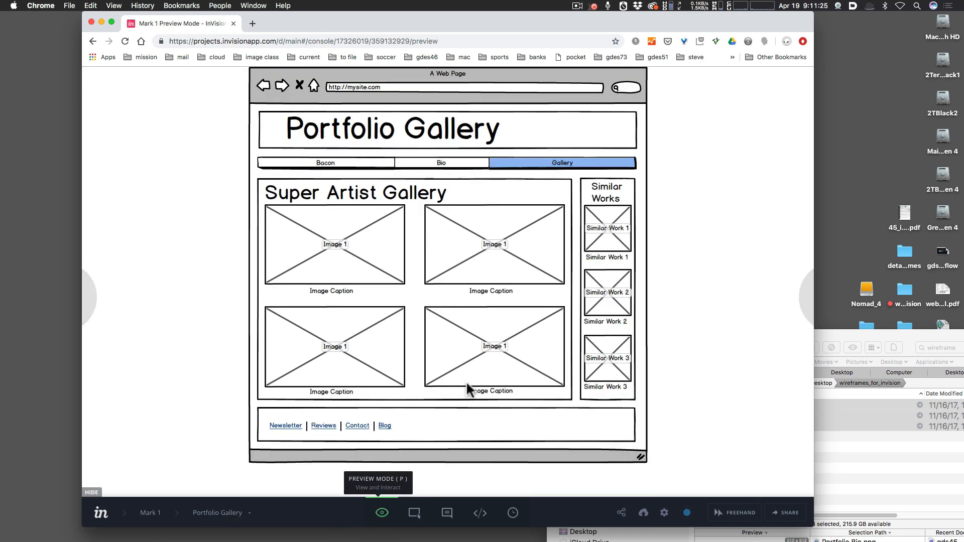
left_click(331, 168)
left_click(436, 164)
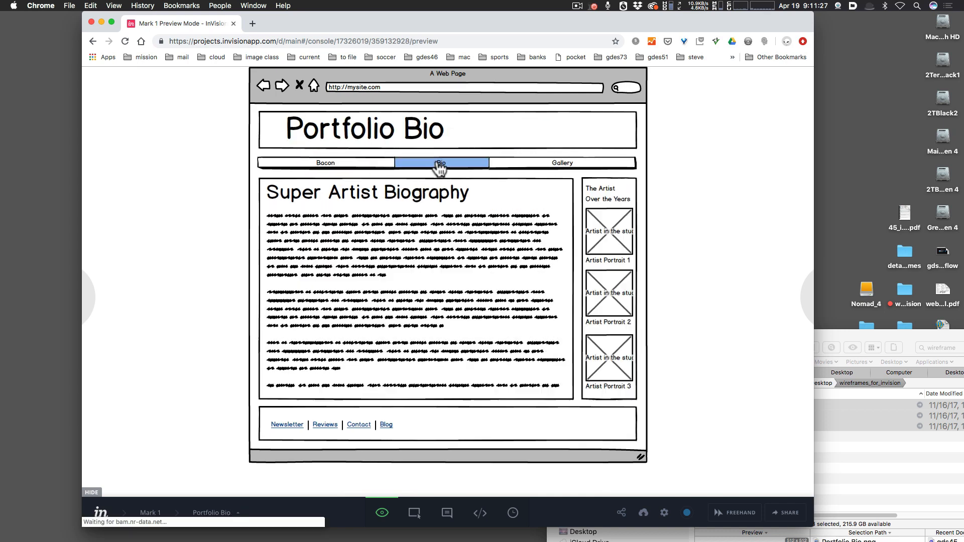
left_click(577, 165)
left_click(444, 168)
left_click(310, 164)
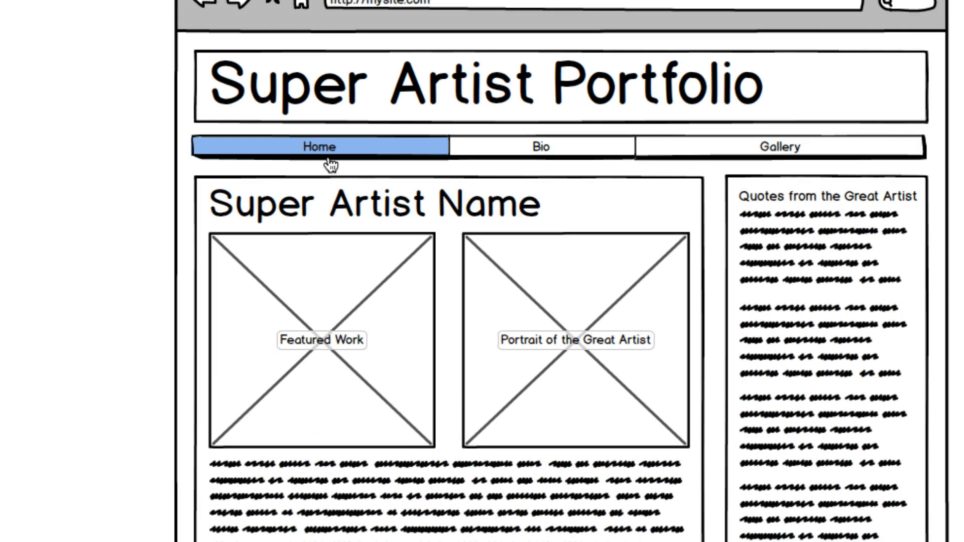
left_click(524, 155)
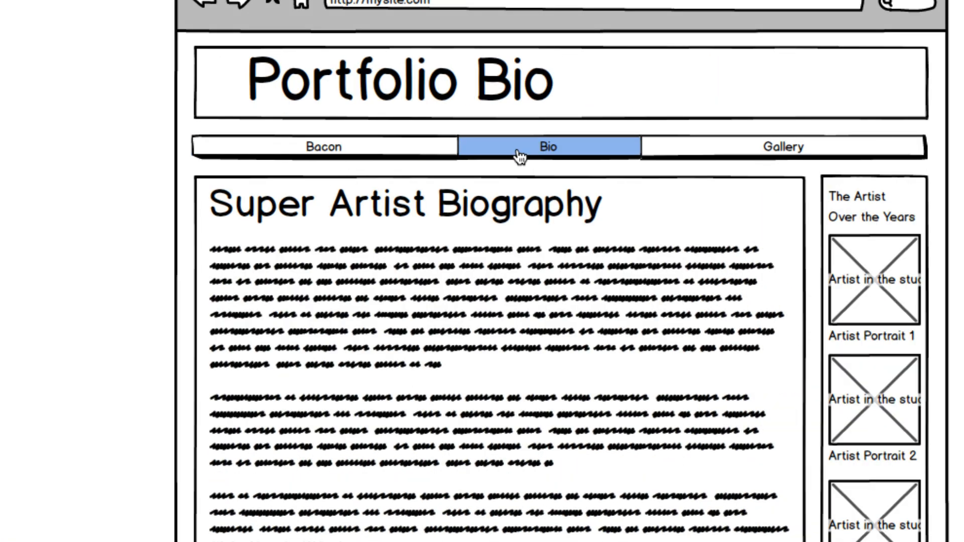
left_click(338, 156)
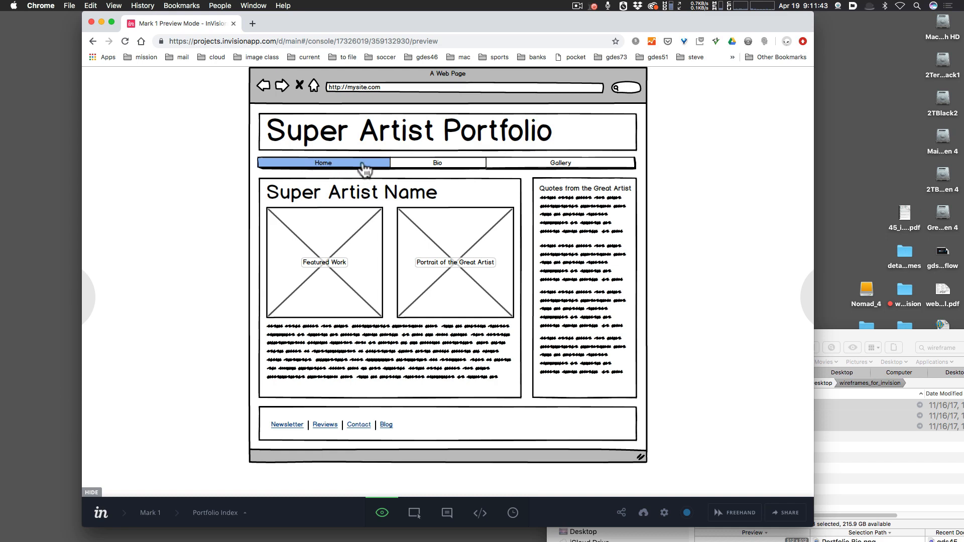
left_click(450, 170)
left_click(558, 169)
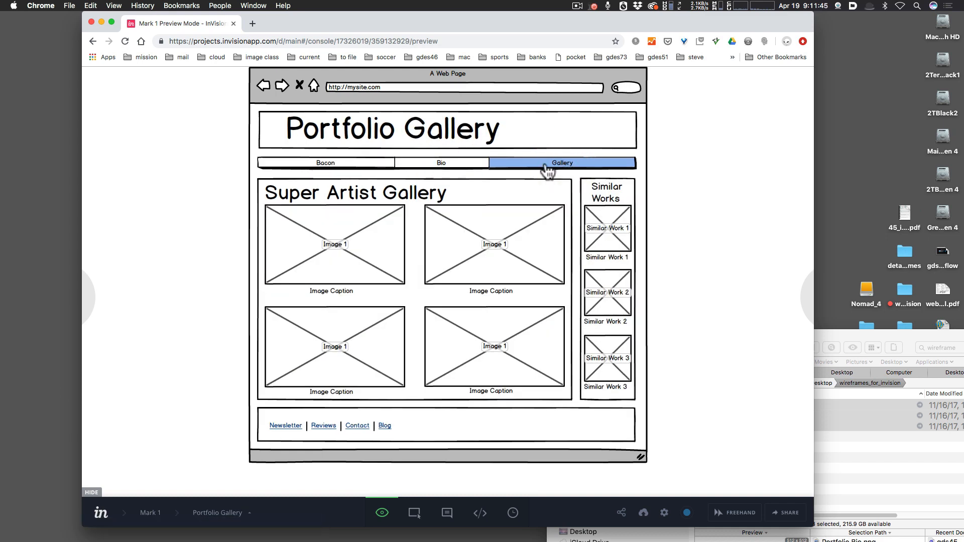
left_click(448, 170)
left_click(331, 170)
left_click(437, 170)
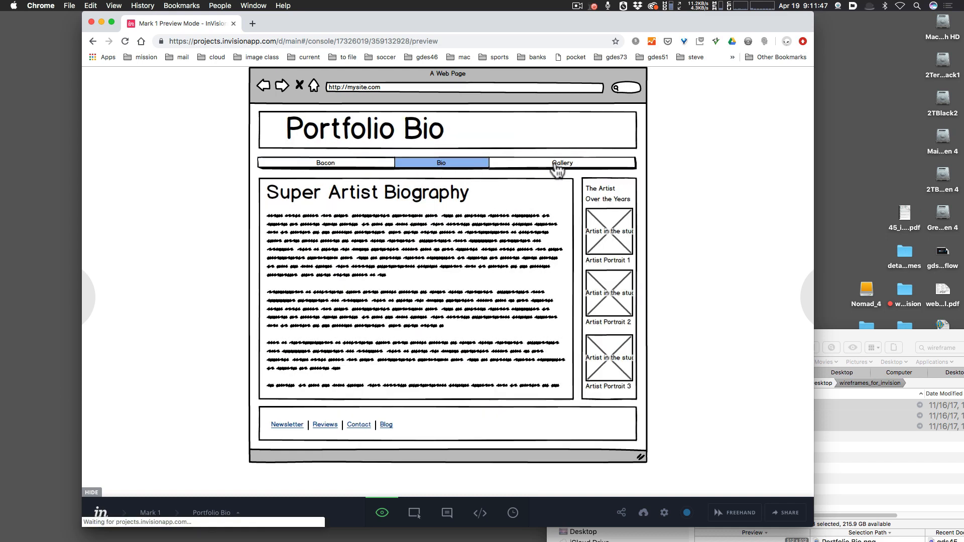
left_click(557, 168)
left_click(446, 169)
left_click(344, 169)
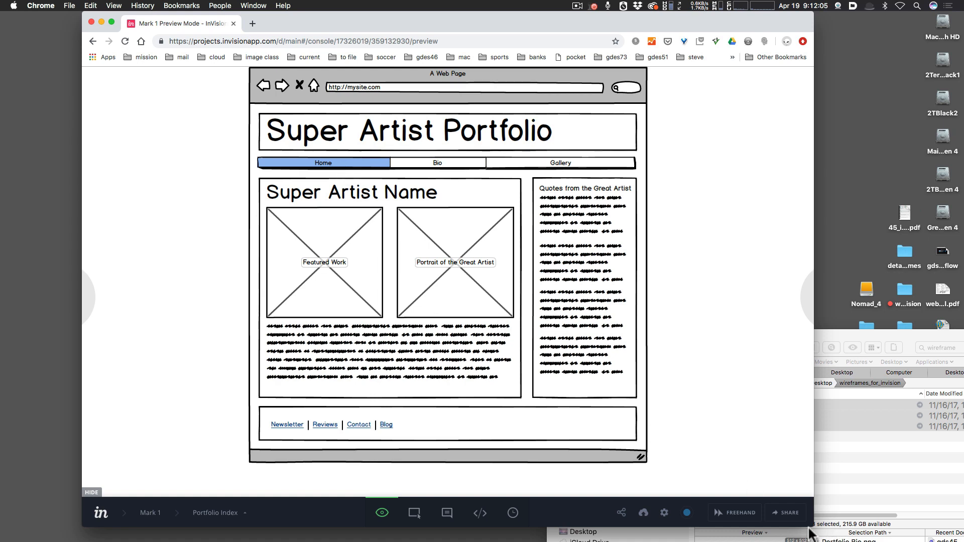
Copy the prototype's public share link and turn off commenting on screens in its link settings
left_click(788, 514)
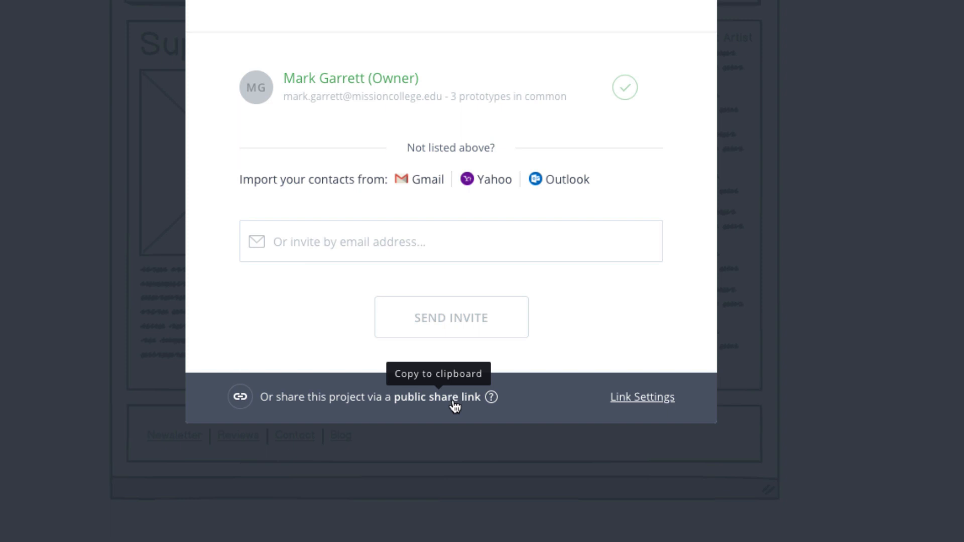
left_click(437, 399)
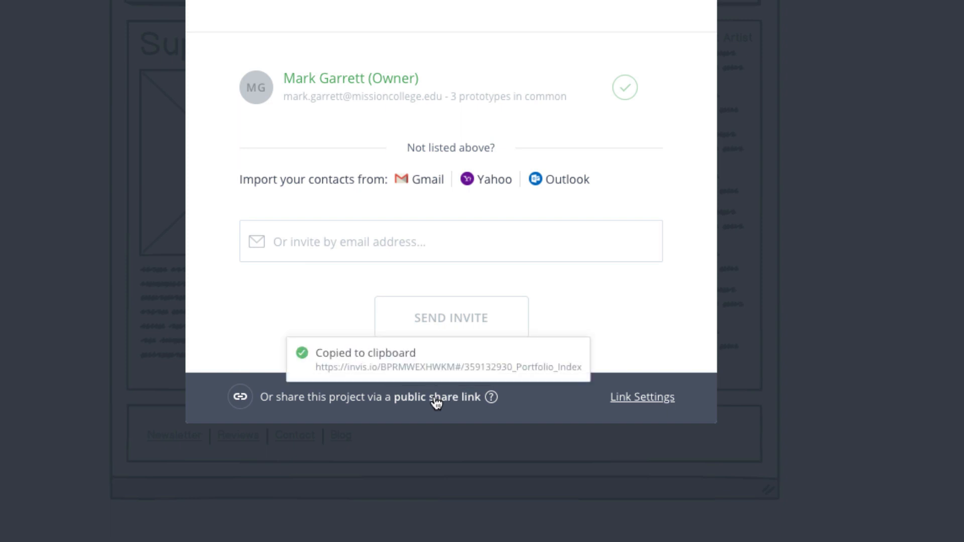
left_click(628, 398)
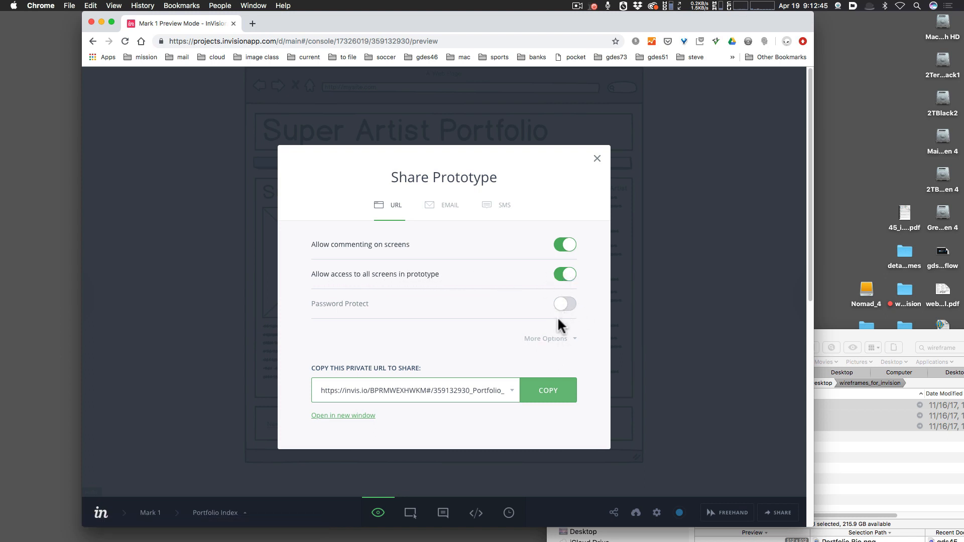
left_click(561, 243)
left_click(598, 158)
Switch to Safari and open the InVision website
mouse_move(4, 179)
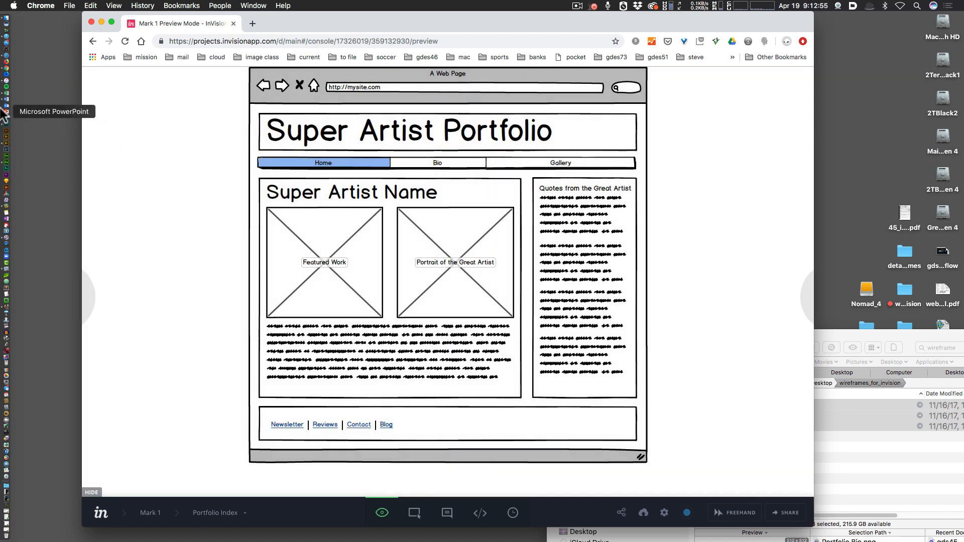
left_click(4, 56)
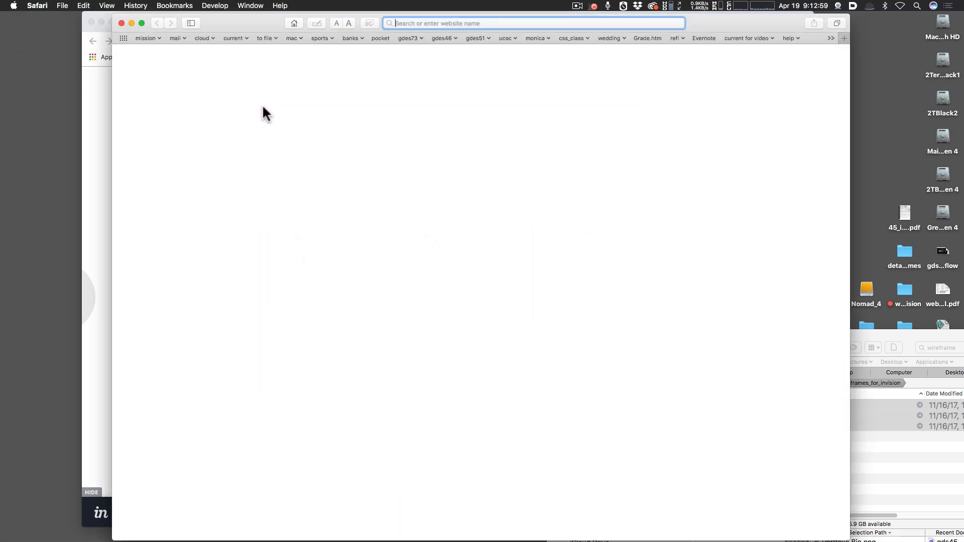
type("in")
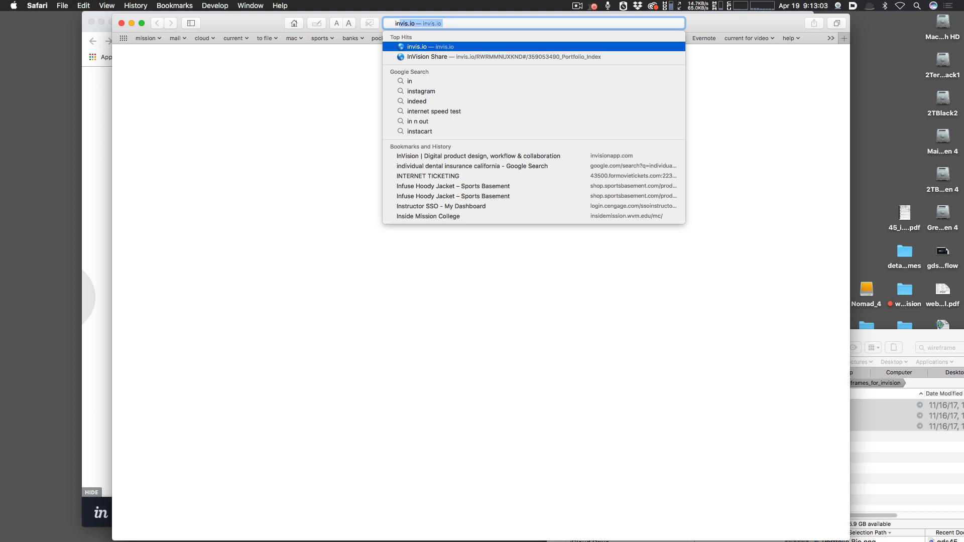
type("vision")
key("Return")
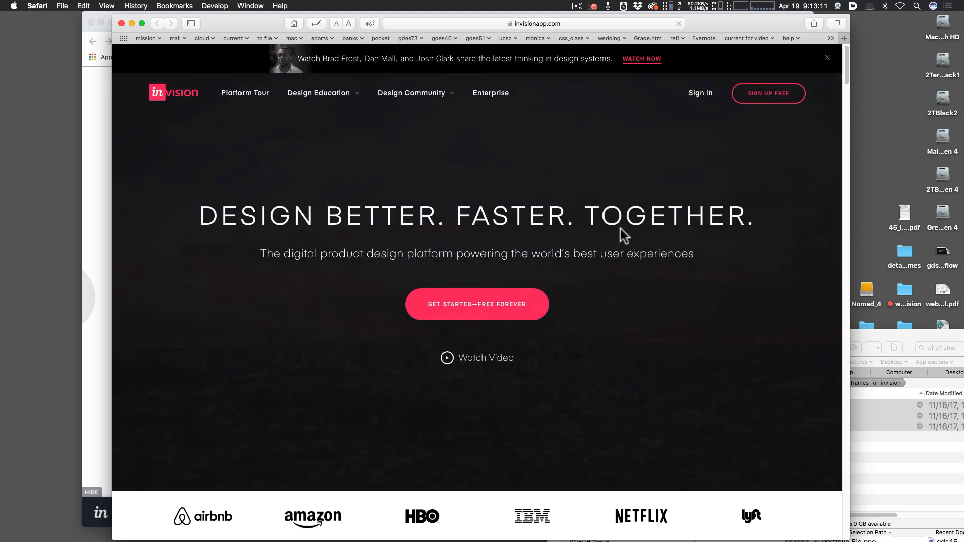
Load the copied prototype share link in Safari and reduce the size of the browser window
left_click_drag(704, 20, 726, 27)
left_click(569, 25)
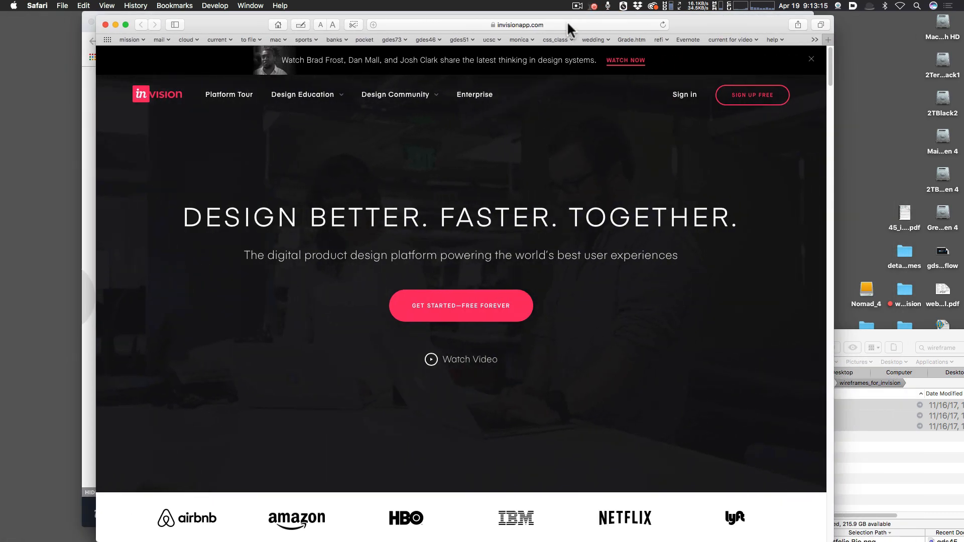
key("super+v")
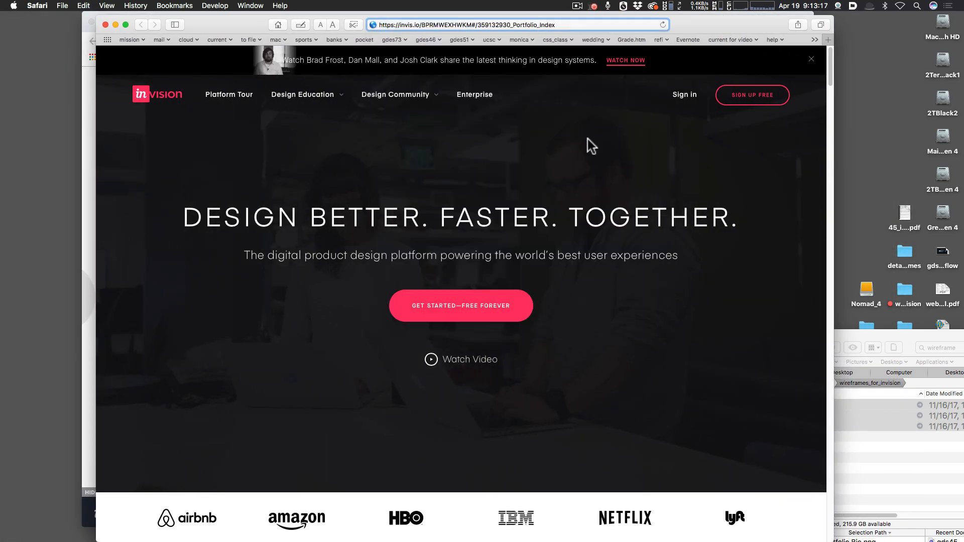
key("Return")
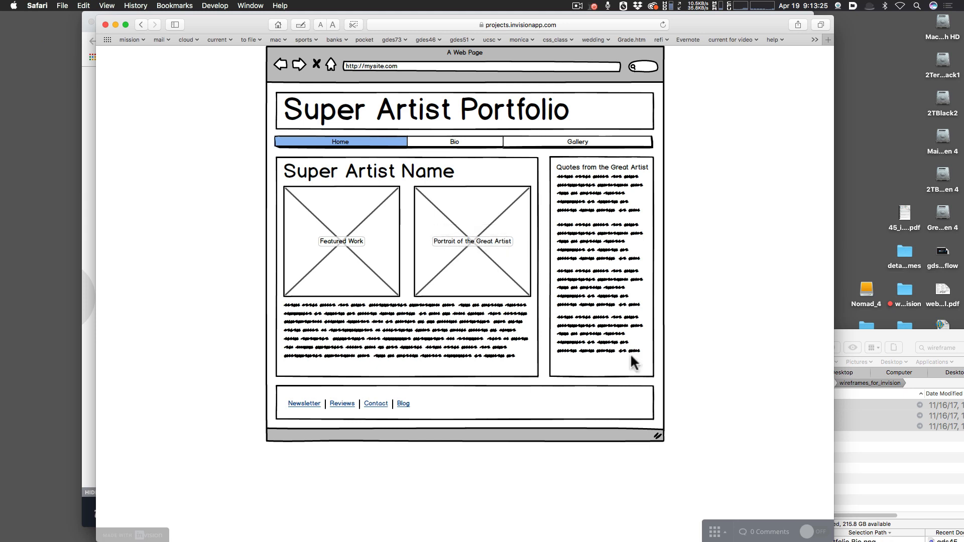
left_click_drag(831, 540, 771, 490)
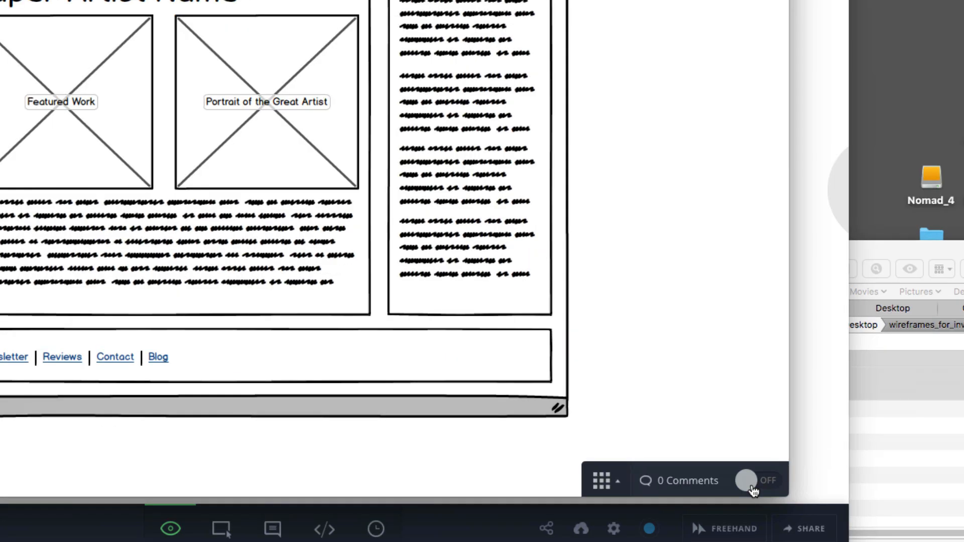
Try the comment mode switch on the shared prototype and leave comment mode on
left_click(753, 486)
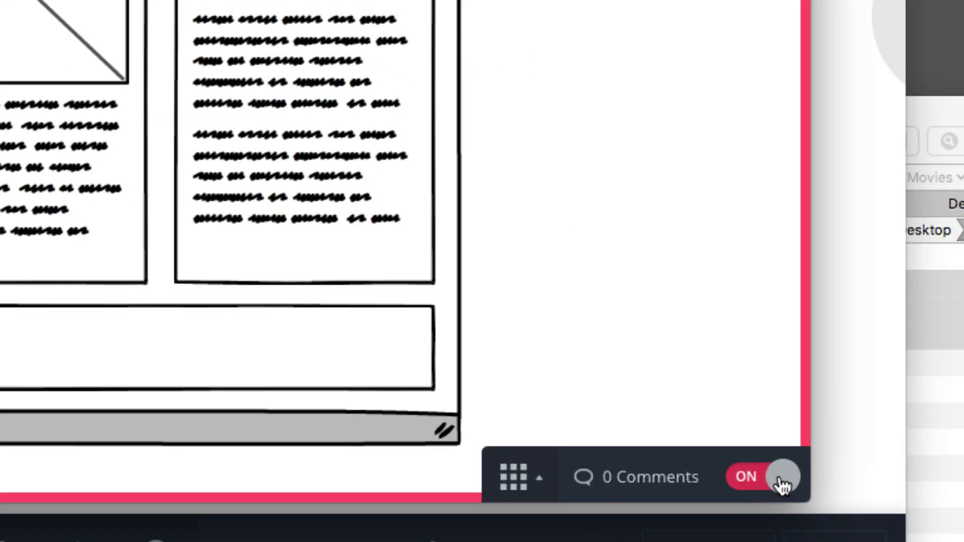
left_click(786, 479)
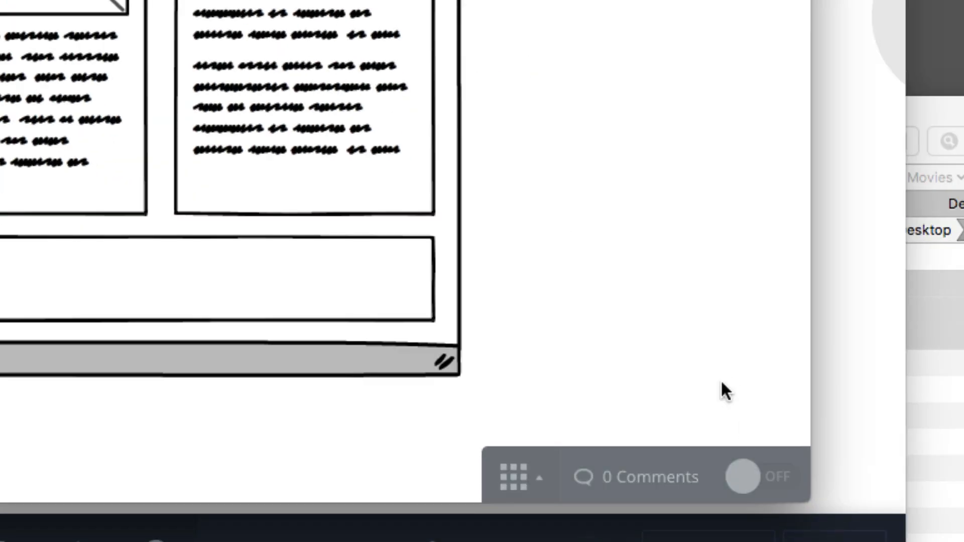
left_click(777, 484)
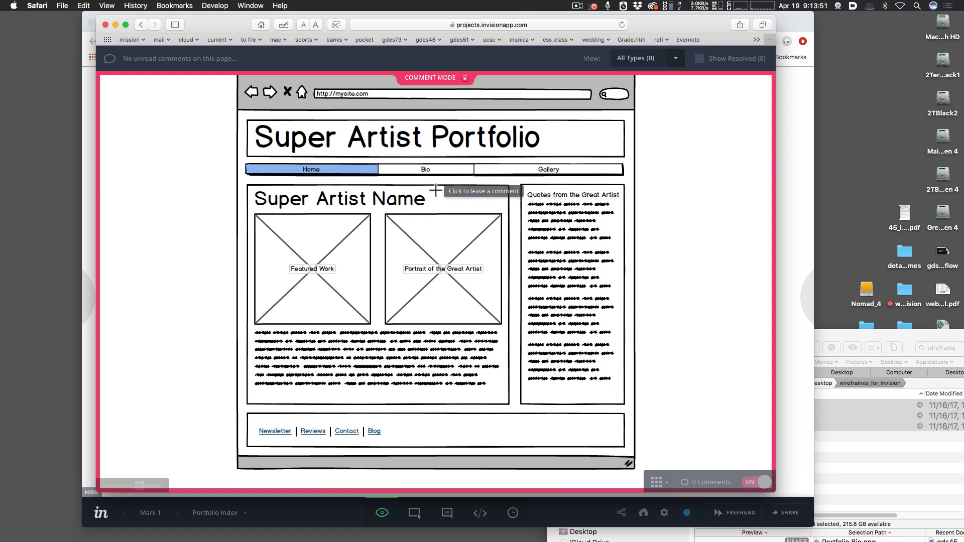
Post the comment "This is terrible. You are fired." beside the Super Artist Name heading and open its comment thread
left_click(430, 194)
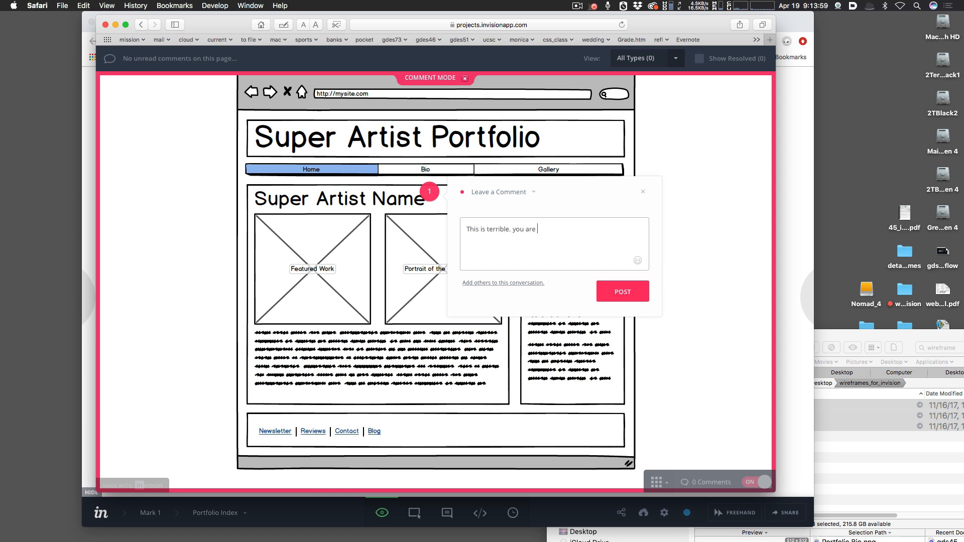
type("This is terrible. you are filredf")
left_click(544, 229)
key("BackSpace")
left_click_drag(517, 229, 512, 231)
type("Y")
left_click(611, 294)
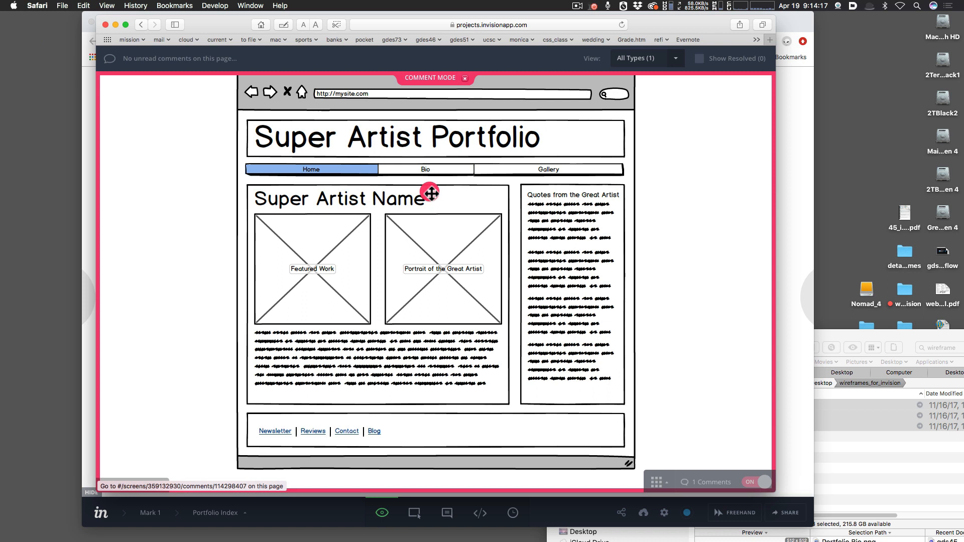
left_click(431, 193)
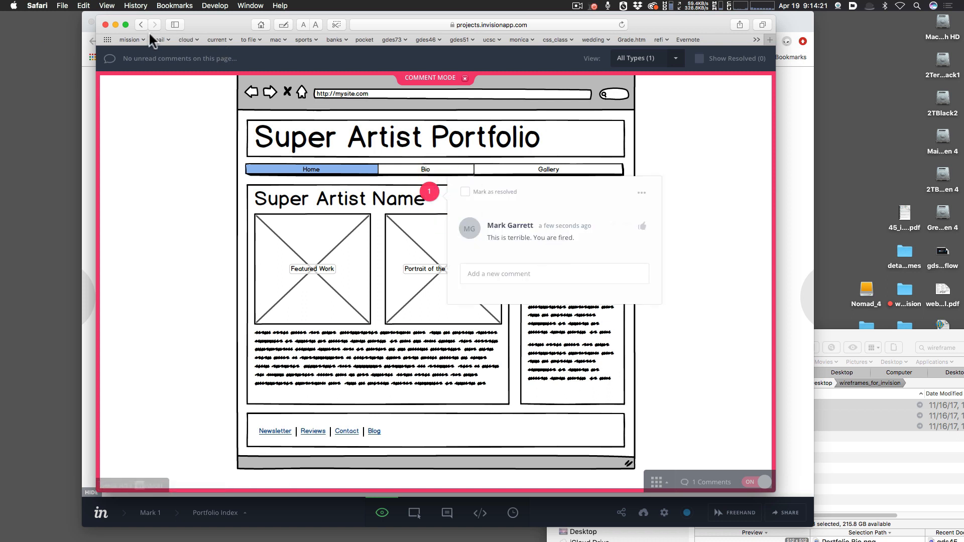
Minimize the Safari window and return to the Mark 1 project's screens overview in Chrome
left_click(115, 24)
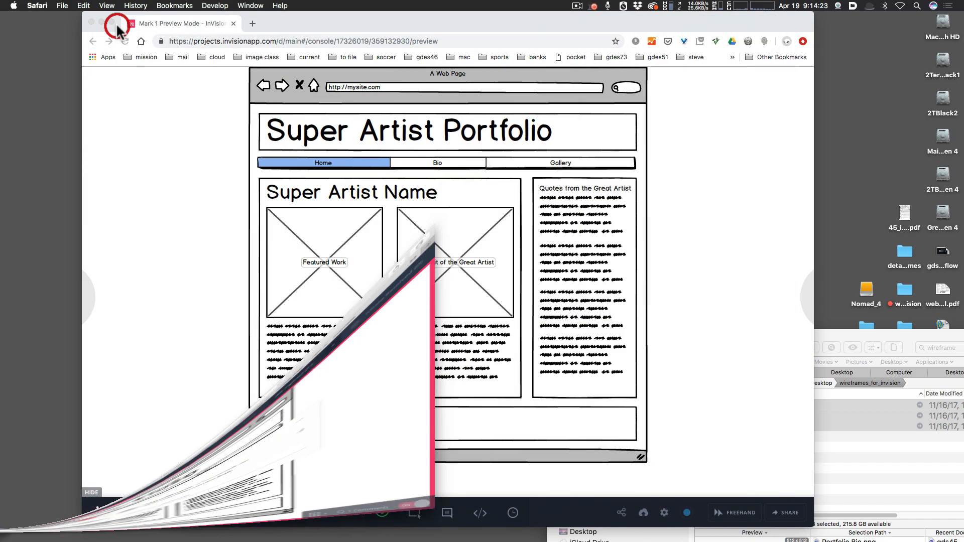
mouse_move(292, 27)
left_mouse_down()
mouse_move(340, 35)
mouse_move(302, 36)
left_mouse_up()
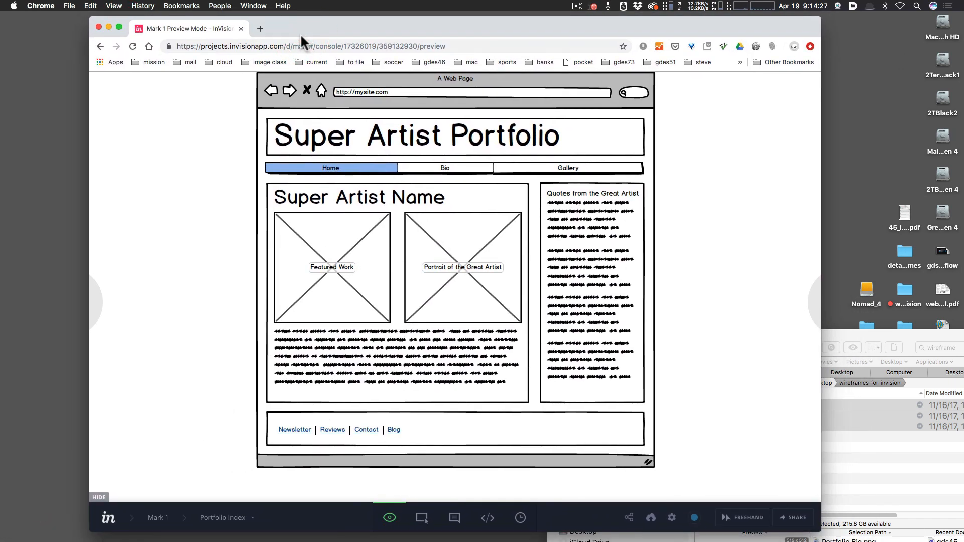
left_click(160, 523)
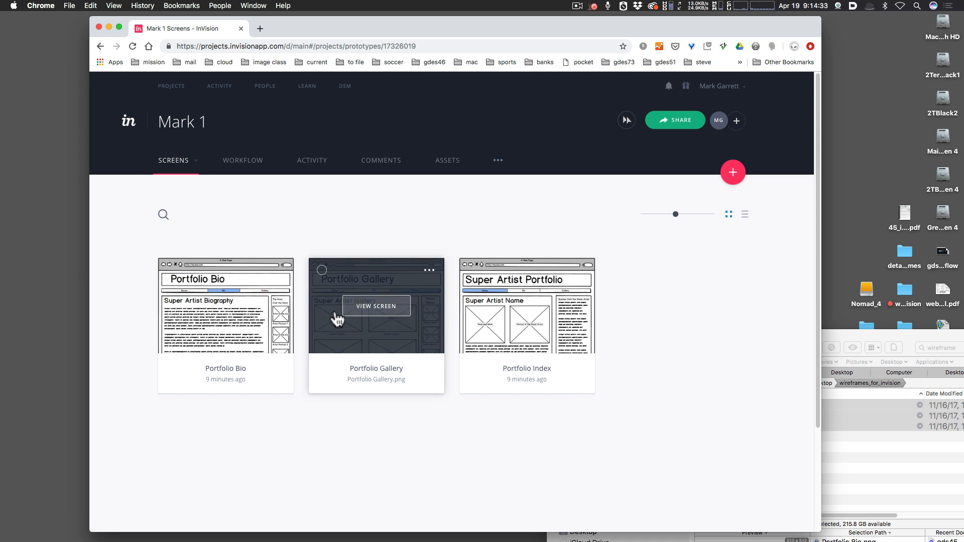
mouse_move(1, 264)
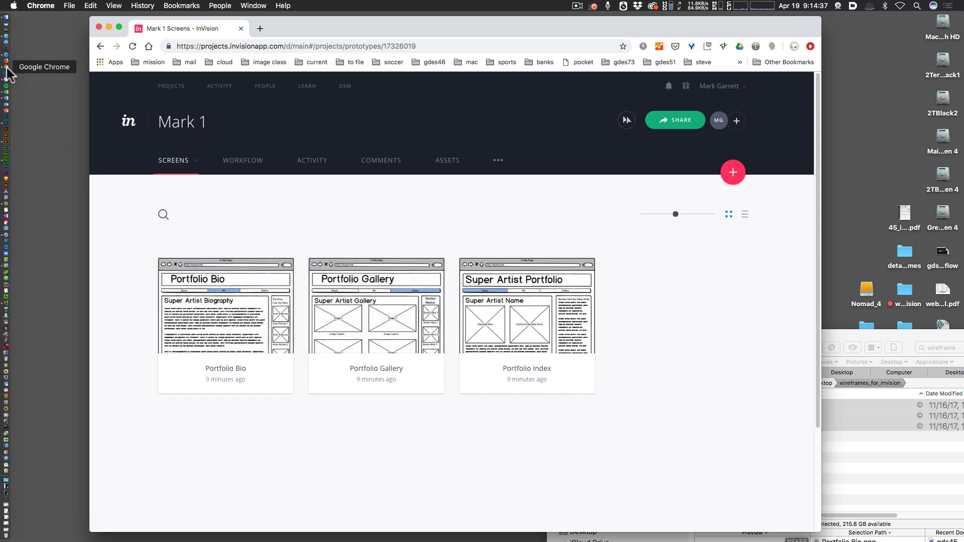
left_click(6, 59)
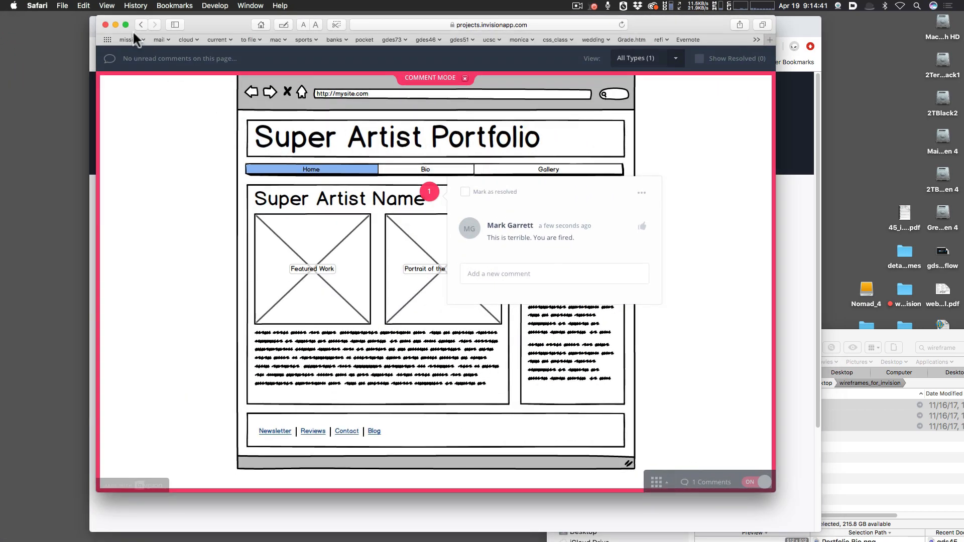
left_click(116, 25)
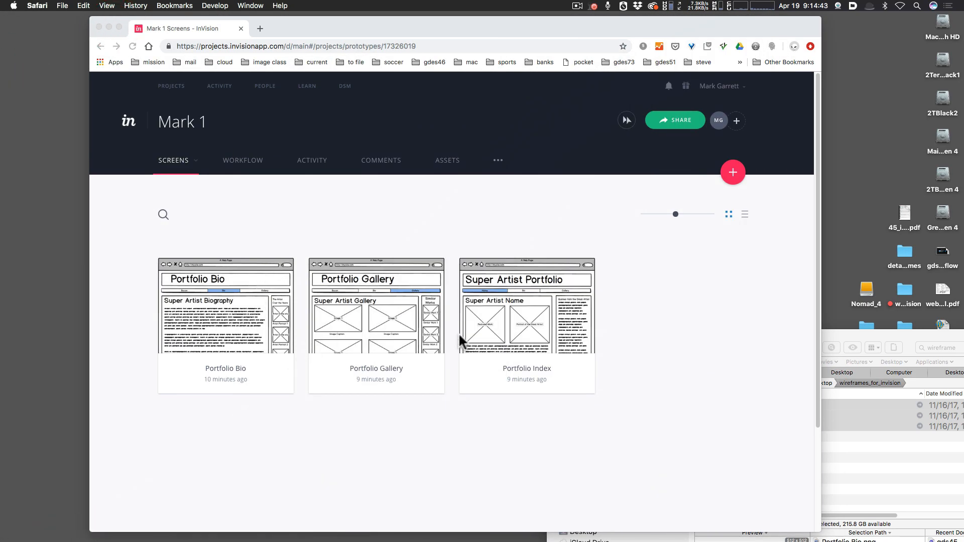
Open the Portfolio Index screen, reload the page and switch to comment mode
left_click(531, 316)
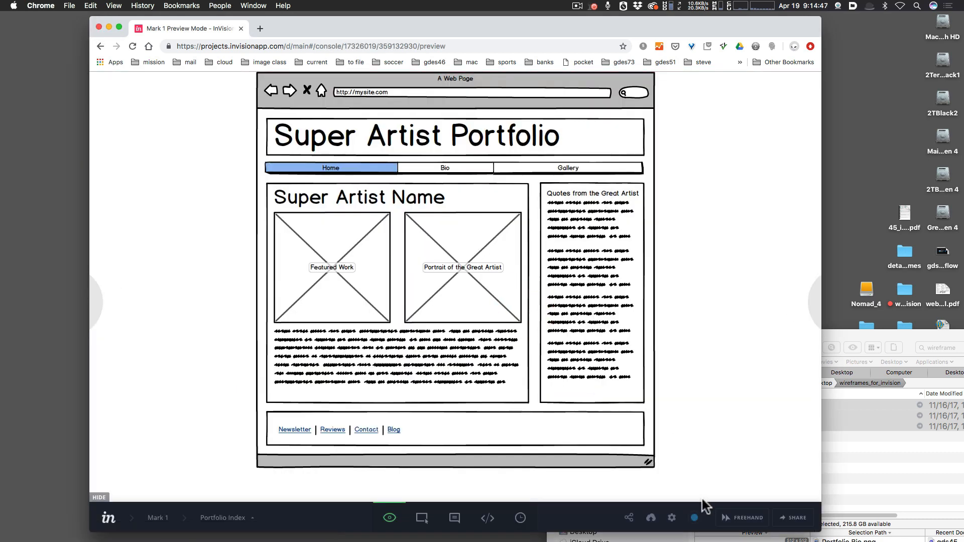
left_click(134, 44)
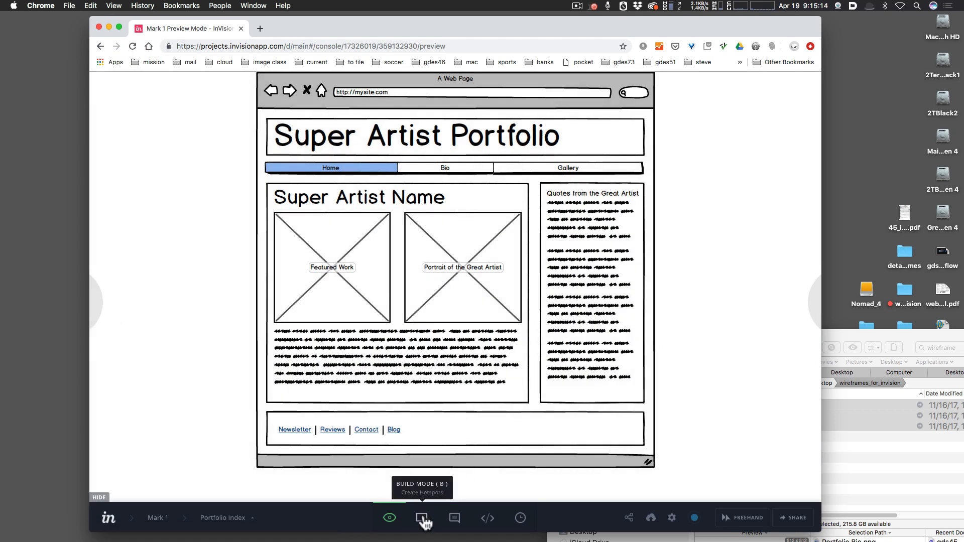
left_click(456, 521)
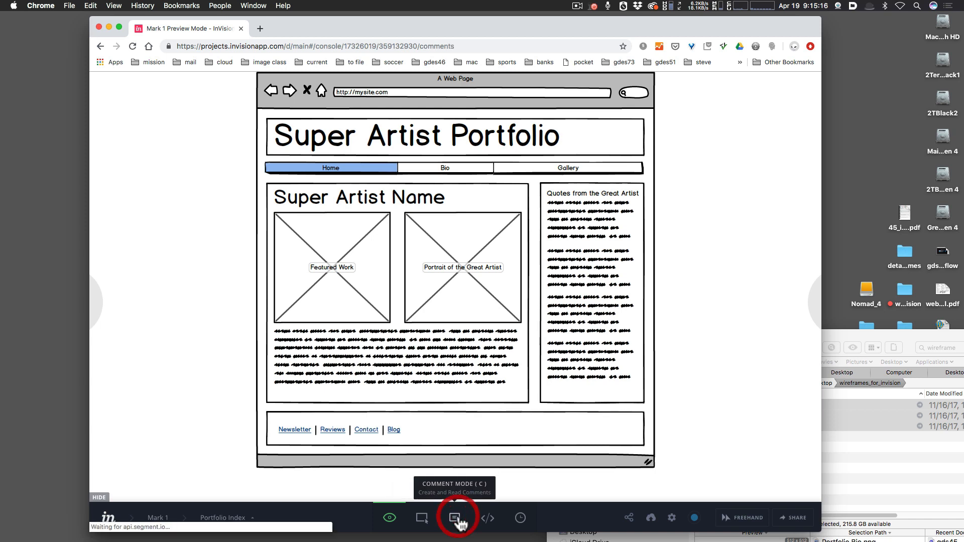